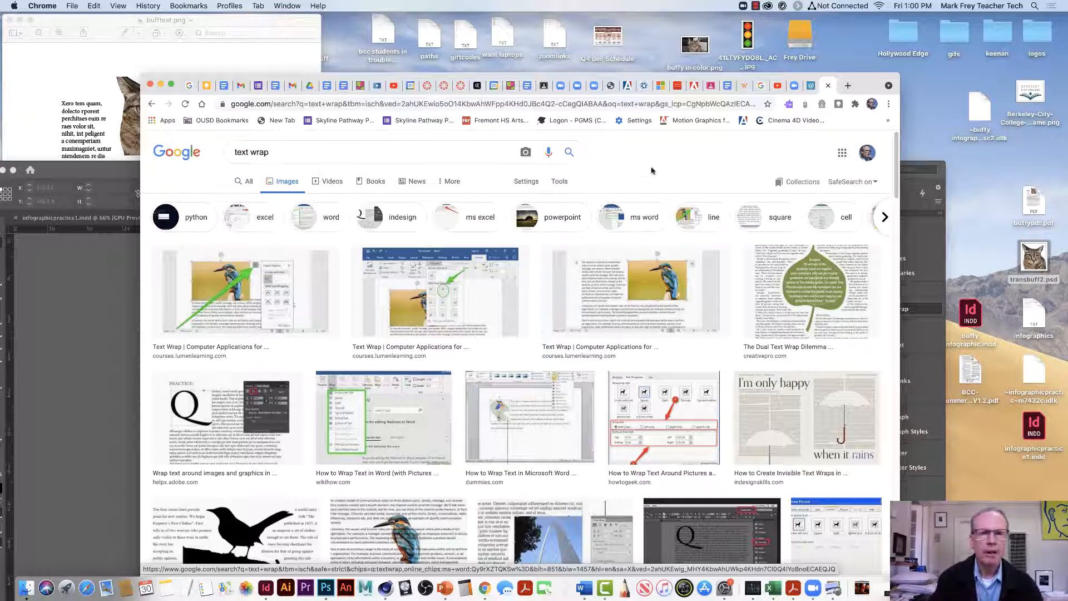
Step: Examine the leaf and kingfisher text wrap examples in the image search results, including their related images
click(805, 299)
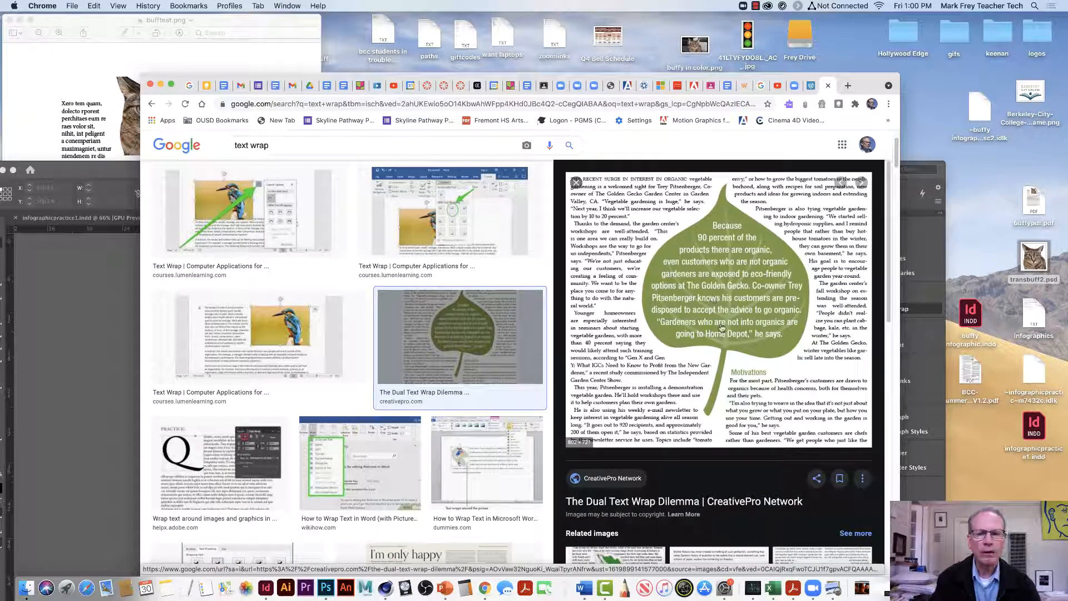
click(575, 182)
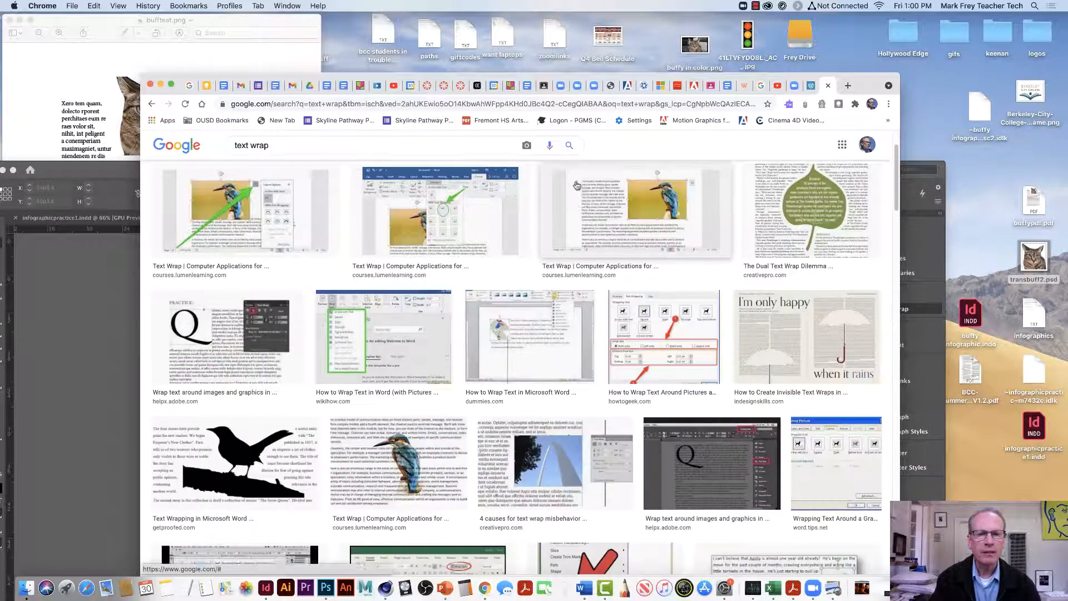
scroll(578, 203, down, 2)
scroll(452, 380, down, 3)
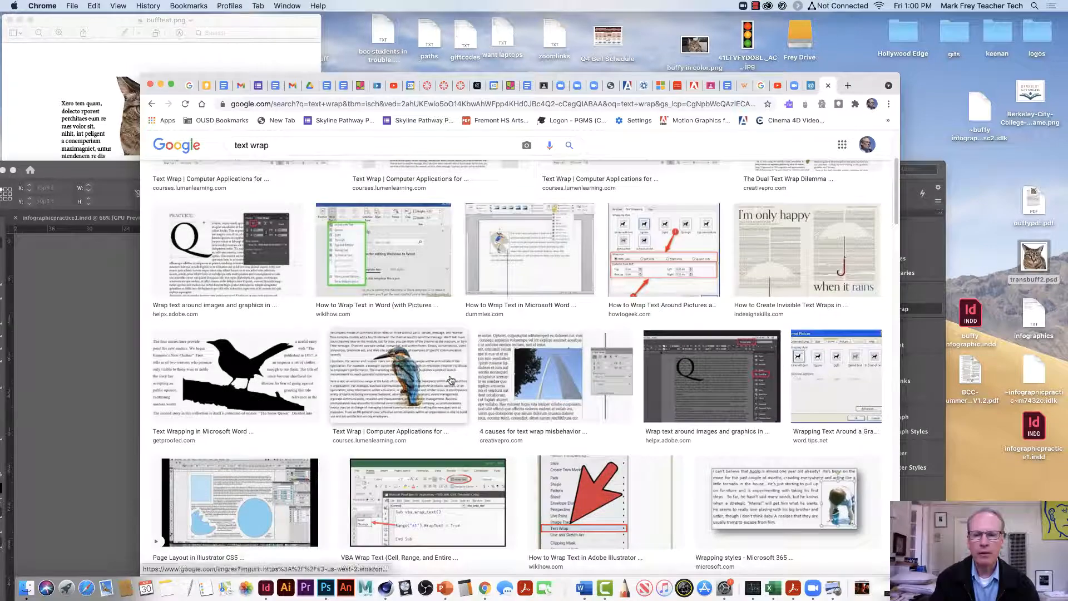
click(451, 380)
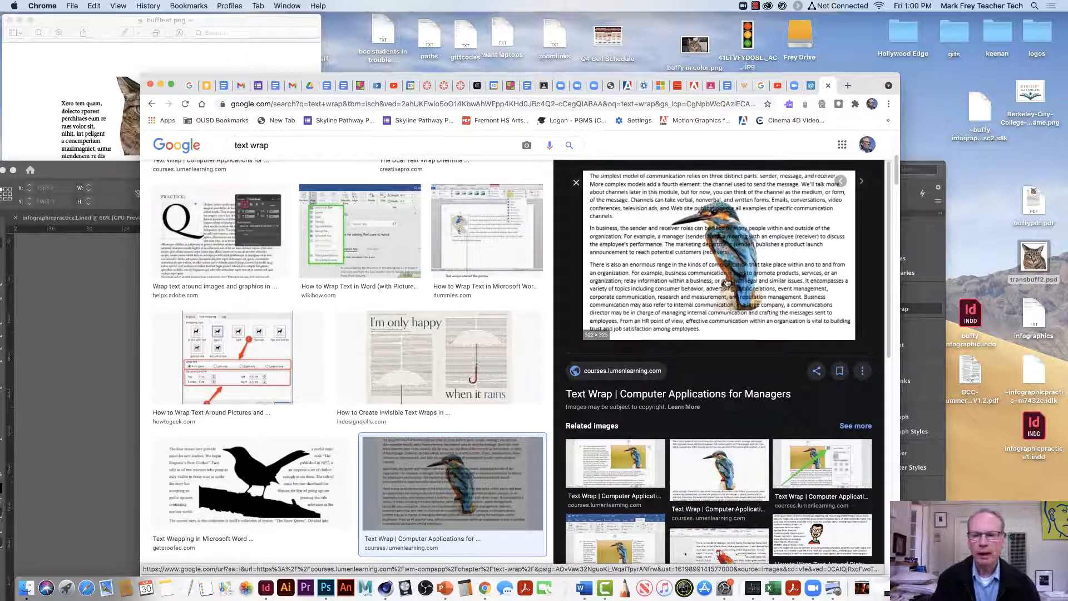
scroll(723, 287, down, 4)
scroll(718, 285, down, 5)
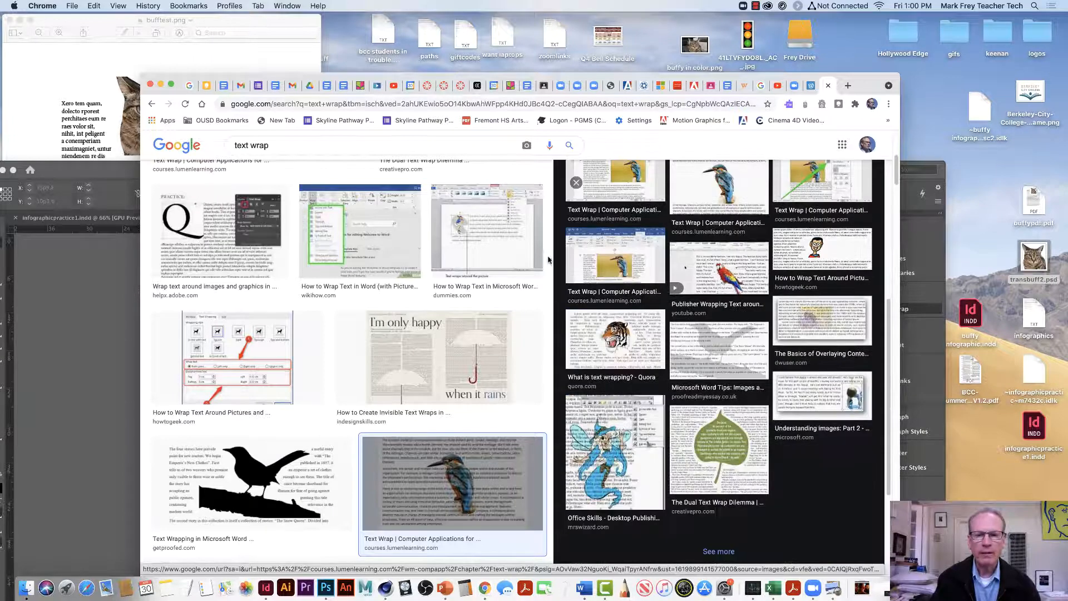
scroll(545, 287, down, 3)
scroll(888, 334, down, 2)
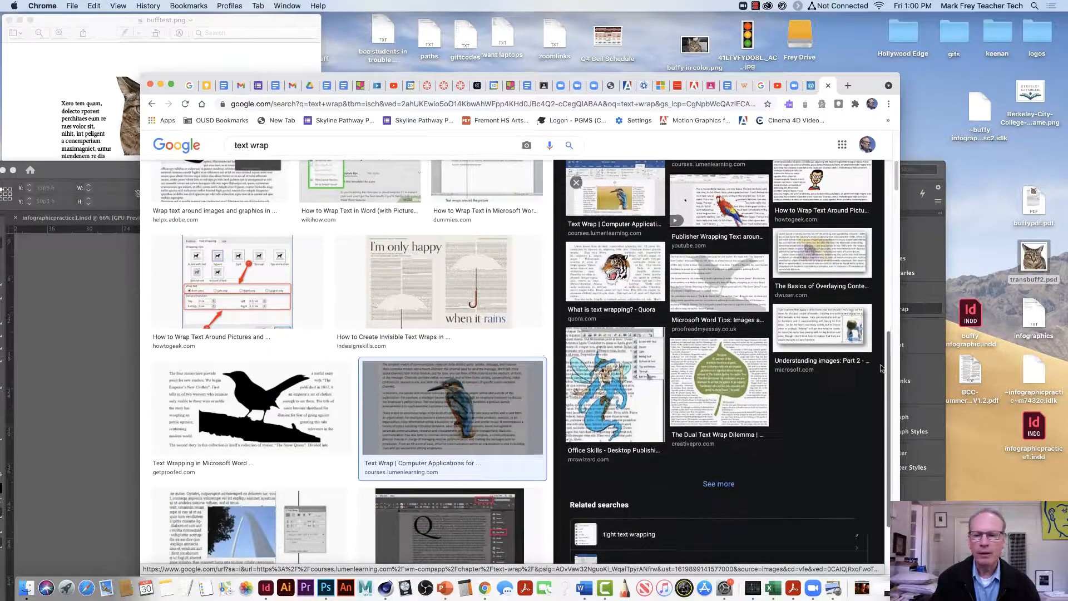
scroll(438, 346, down, 1)
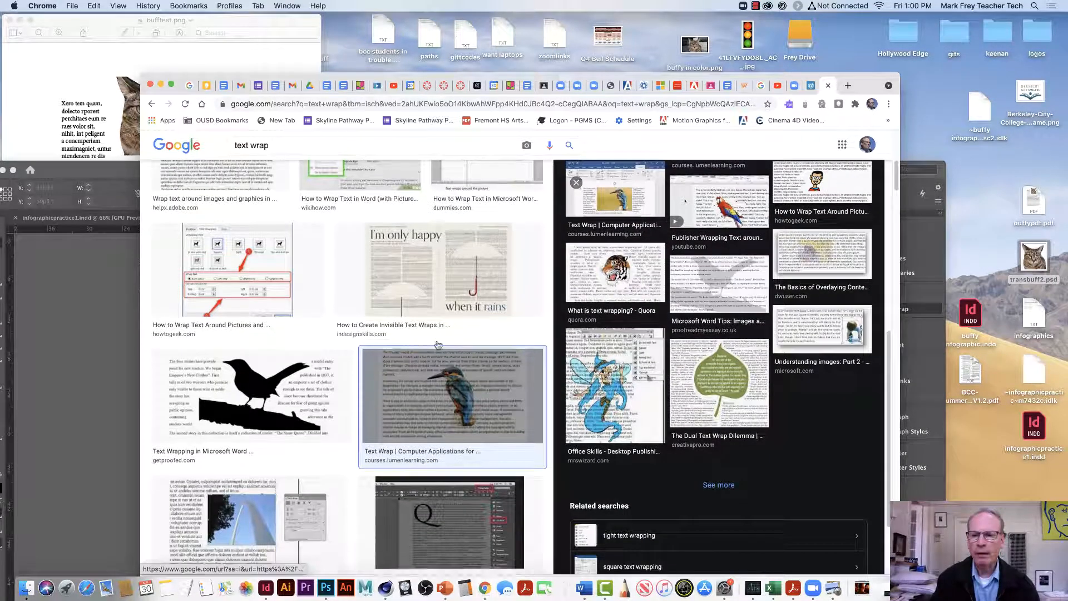
Step: Examine the bird silhouette, Fitness Q&A layout and flower text wrap examples in the image results
click(323, 384)
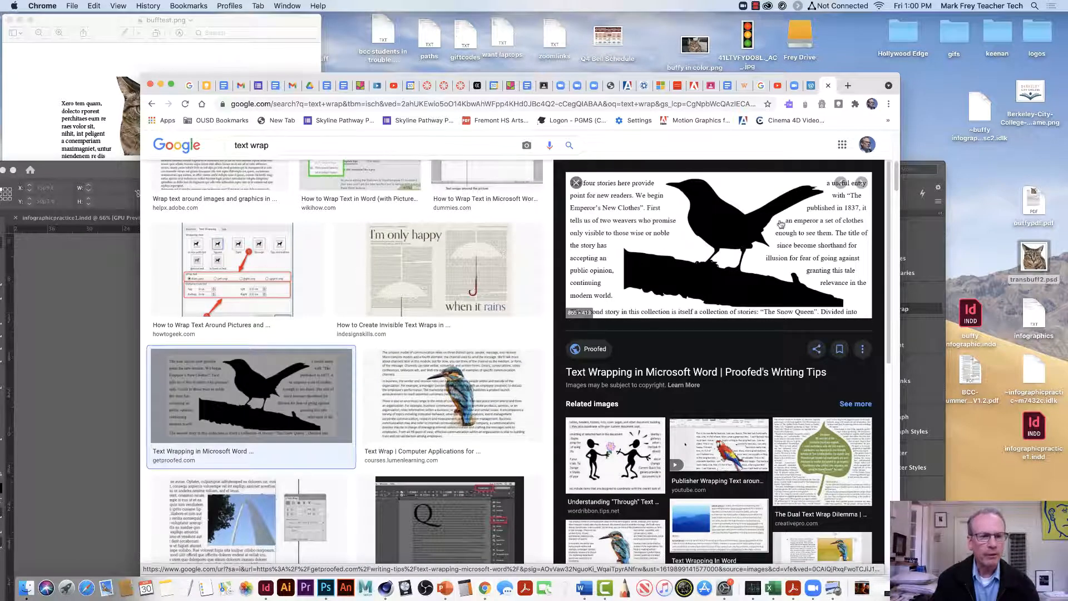
scroll(728, 274, down, 2)
scroll(468, 342, down, 7)
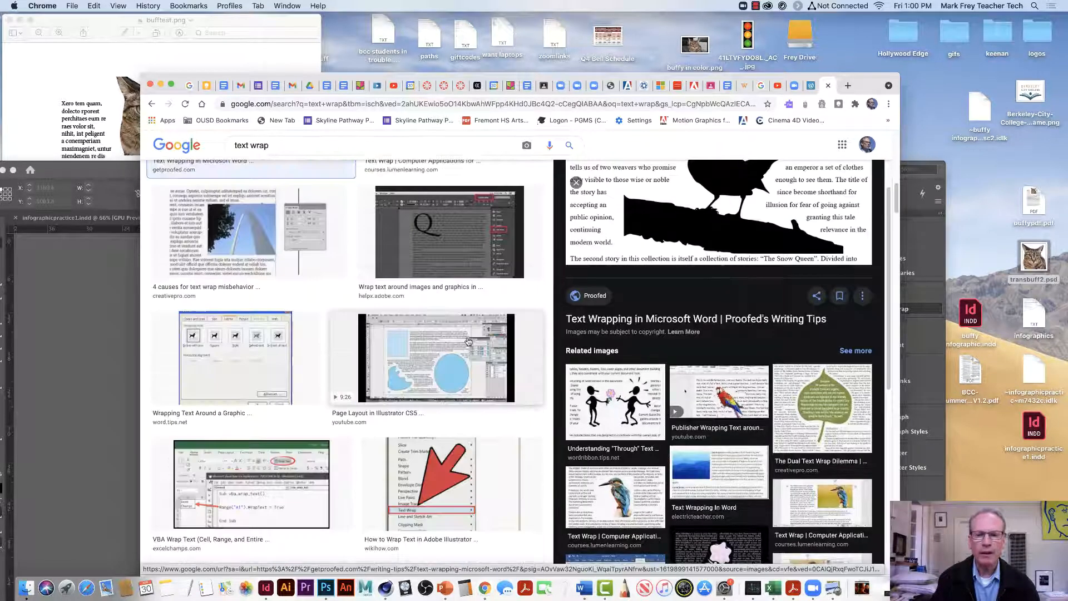
scroll(468, 337, down, 8)
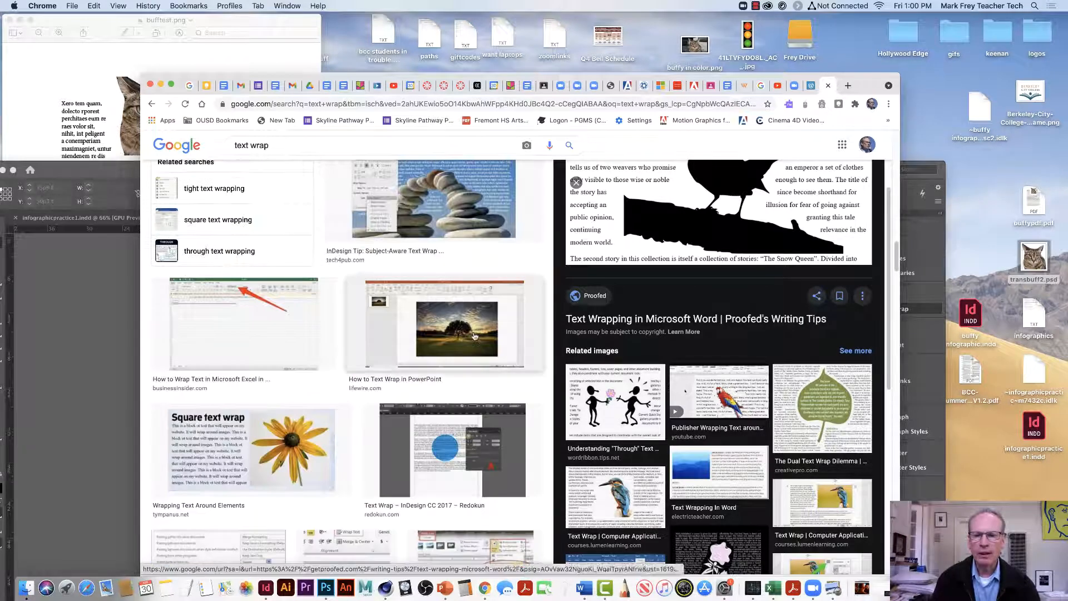
scroll(474, 336, down, 7)
scroll(473, 335, down, 5)
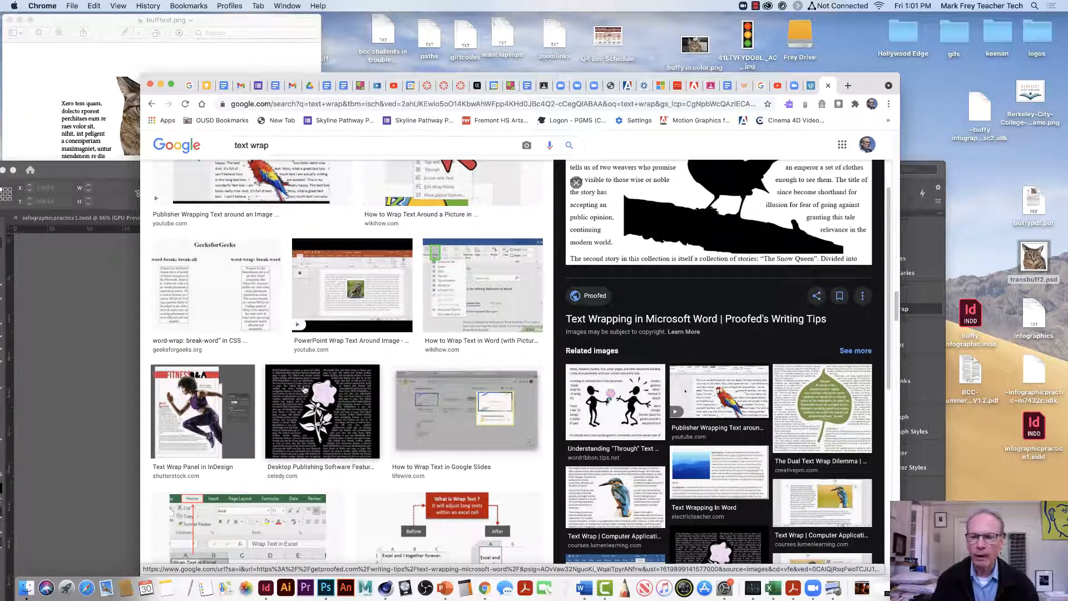
click(206, 394)
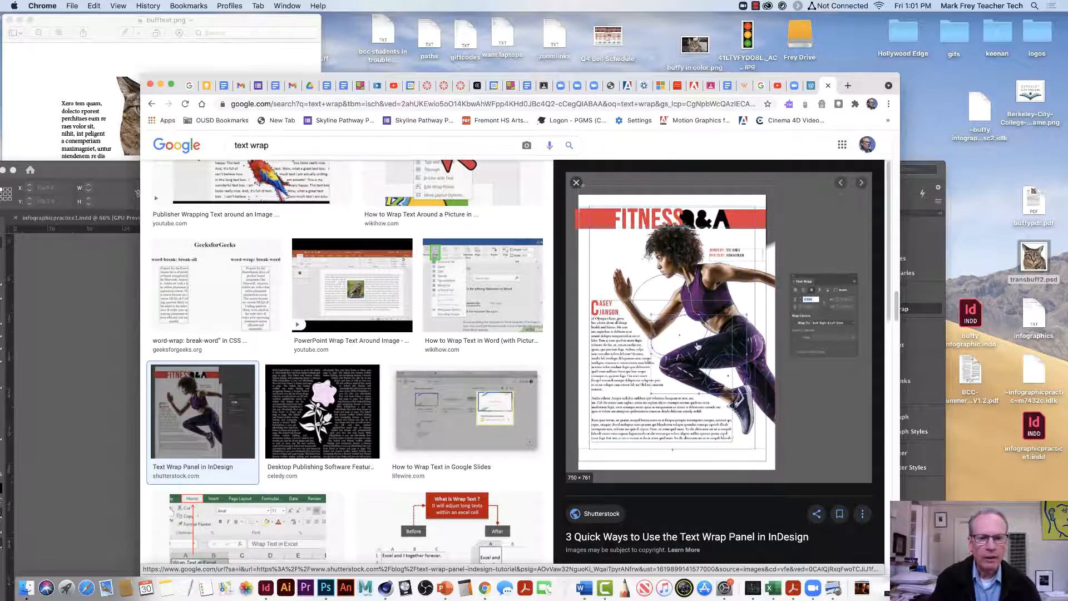
click(352, 399)
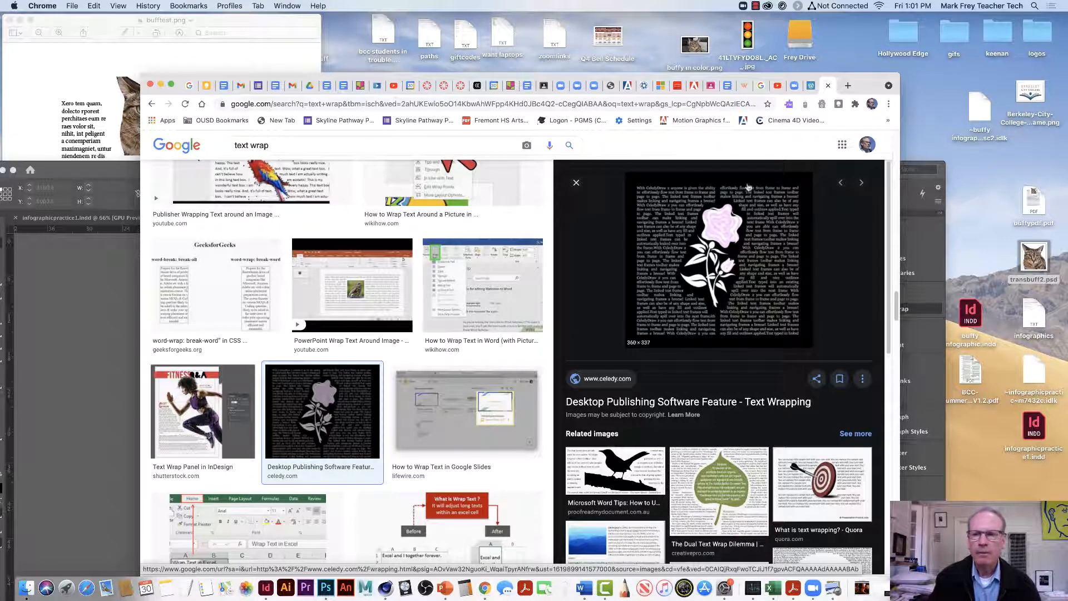
Step: Switch to the untitled document in InDesign and move its window up so the whole page is in view
click(105, 173)
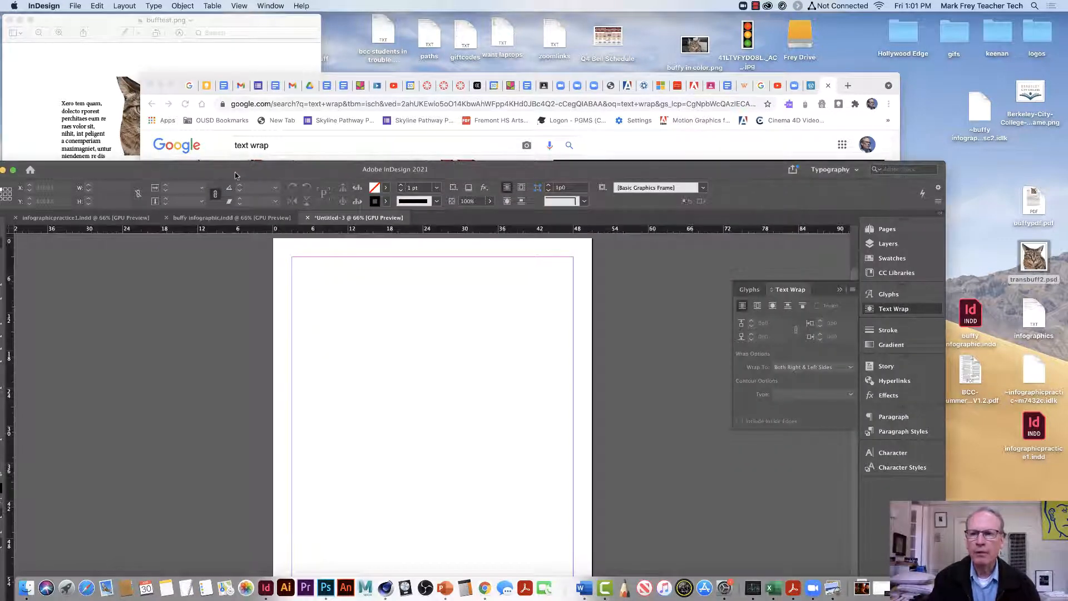
drag(234, 170, 248, 12)
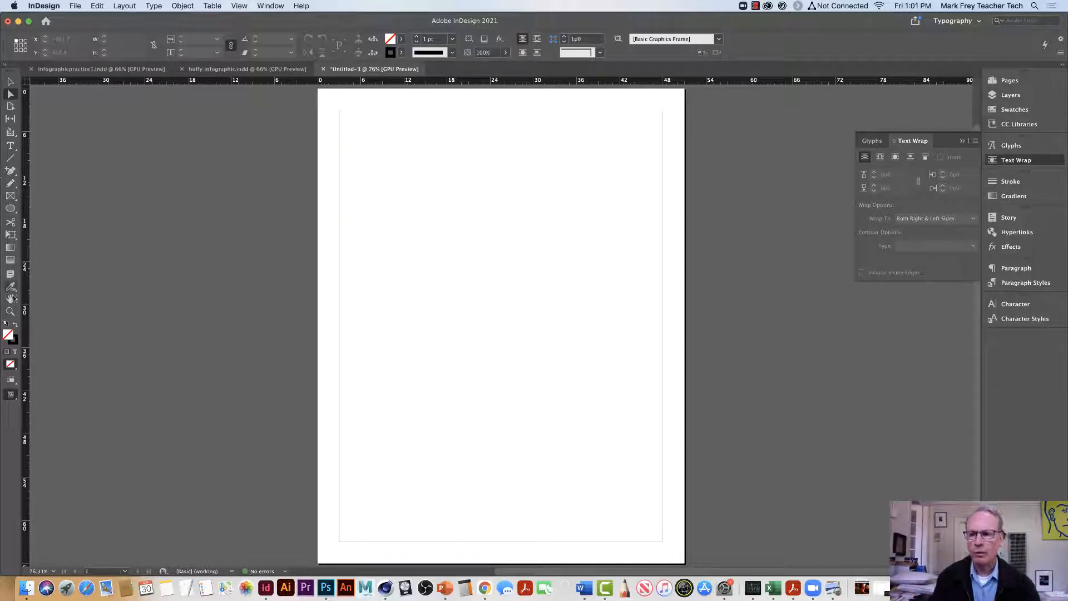
click(12, 95)
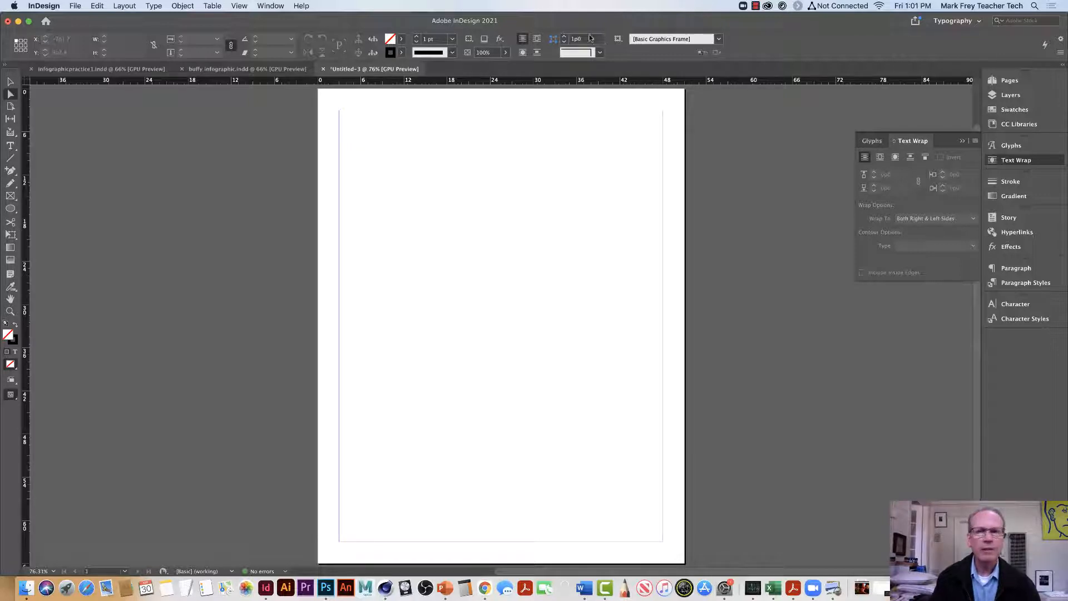
click(276, 6)
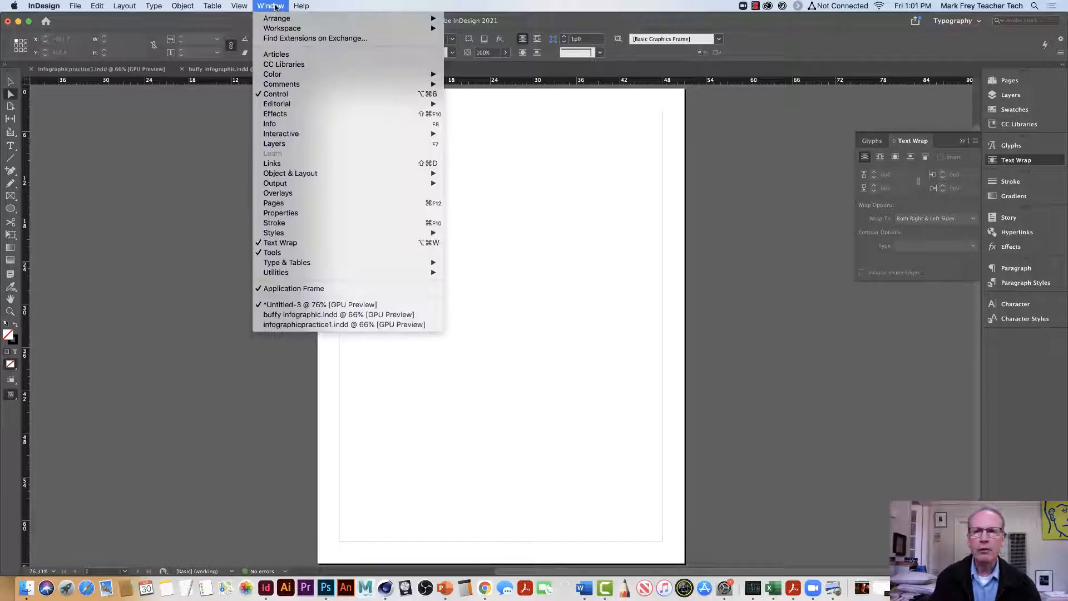
mouse_move(279, 30)
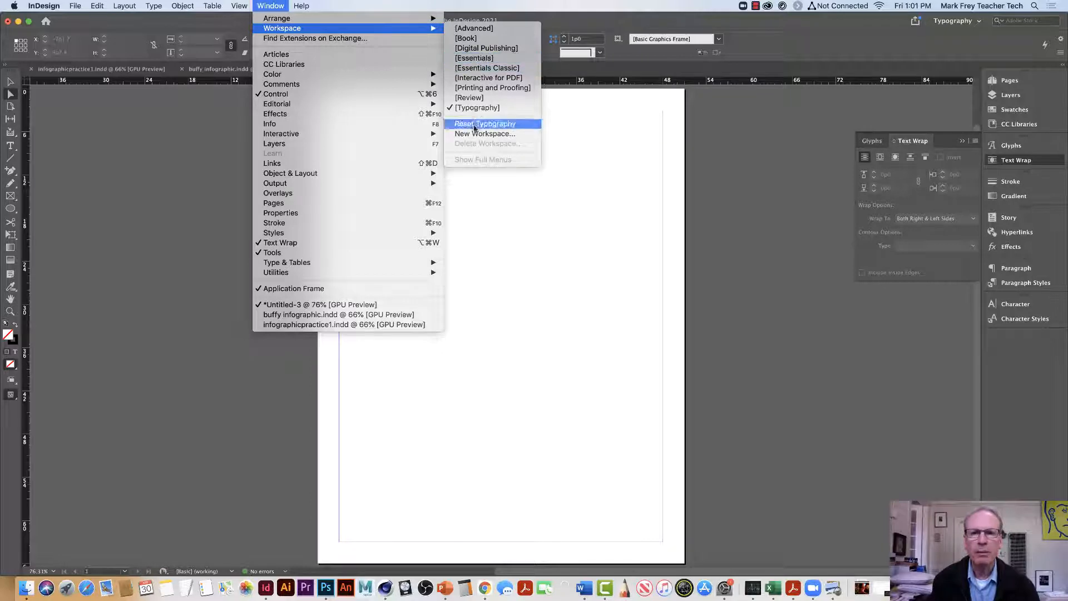
click(722, 25)
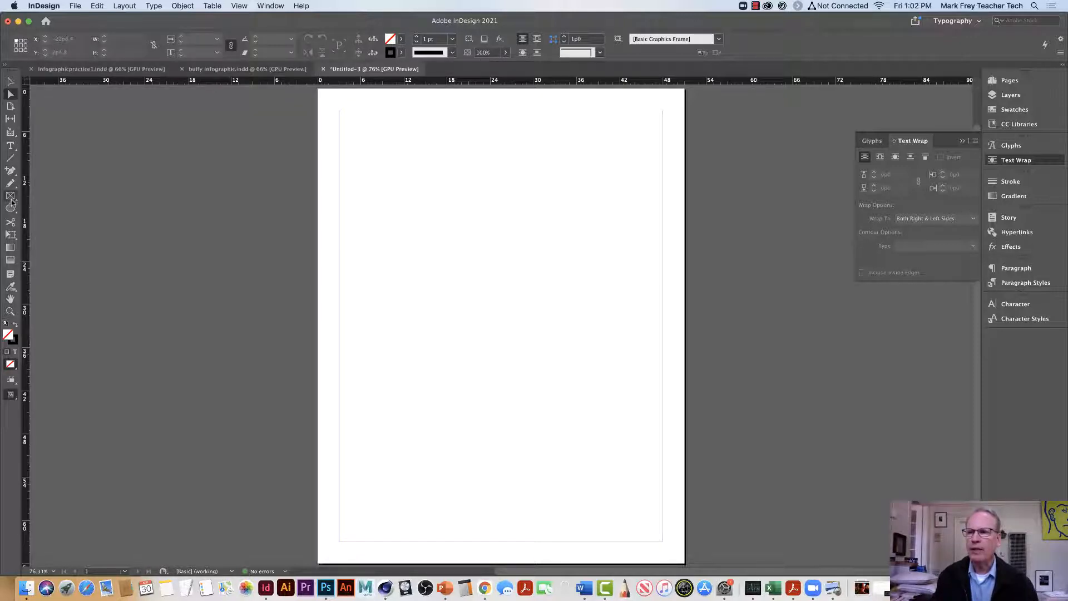
Step: Place vertical ruler guides just inside the page's left and right margins, at about 6p0 and 45p9.6
click(15, 148)
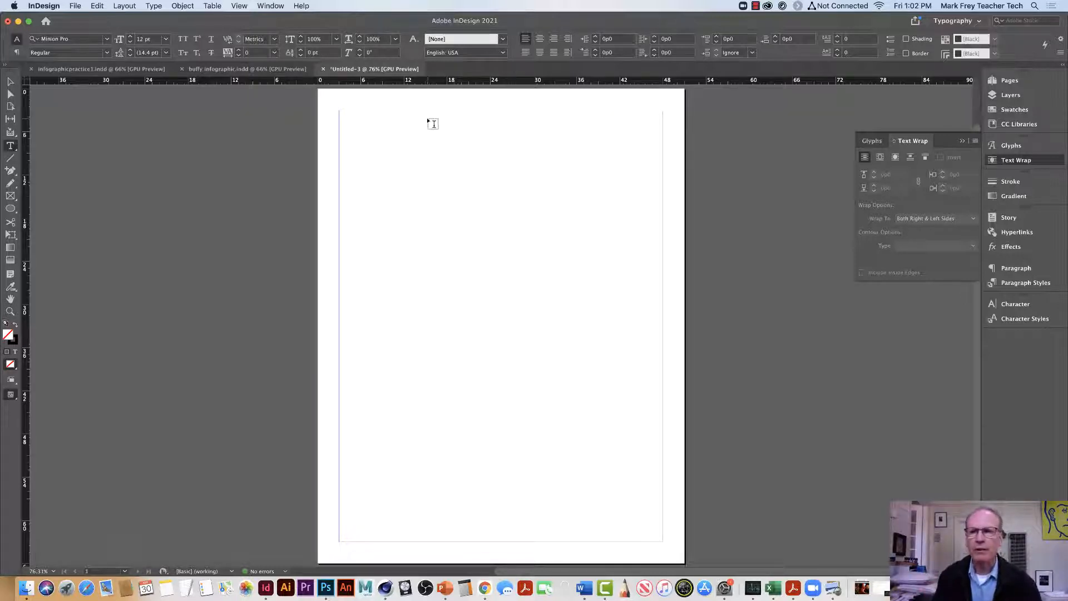
drag(428, 82, 430, 158)
drag(25, 167, 363, 187)
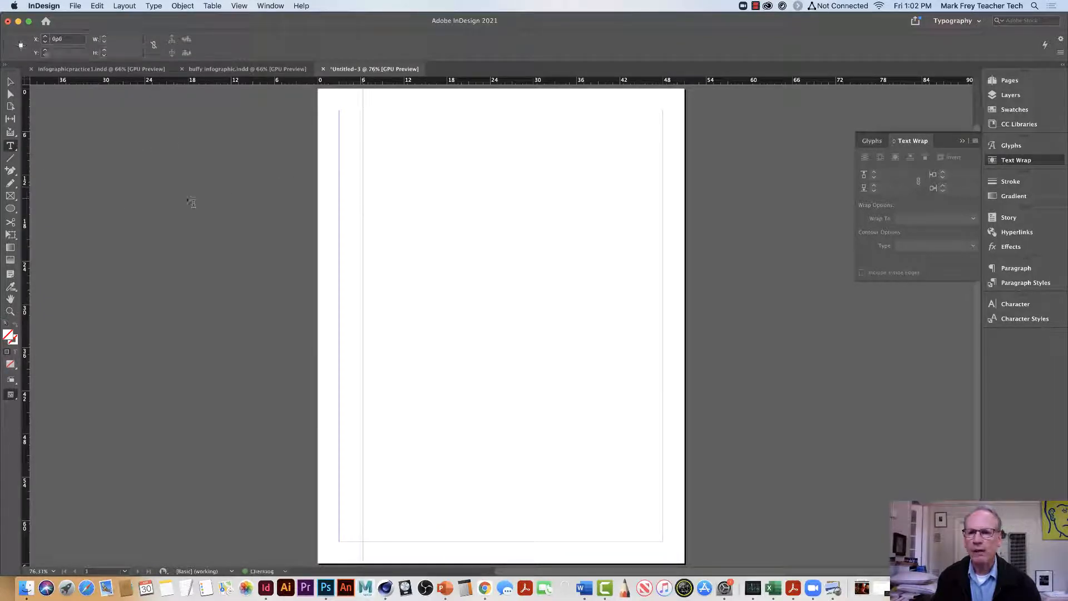
drag(34, 208, 647, 243)
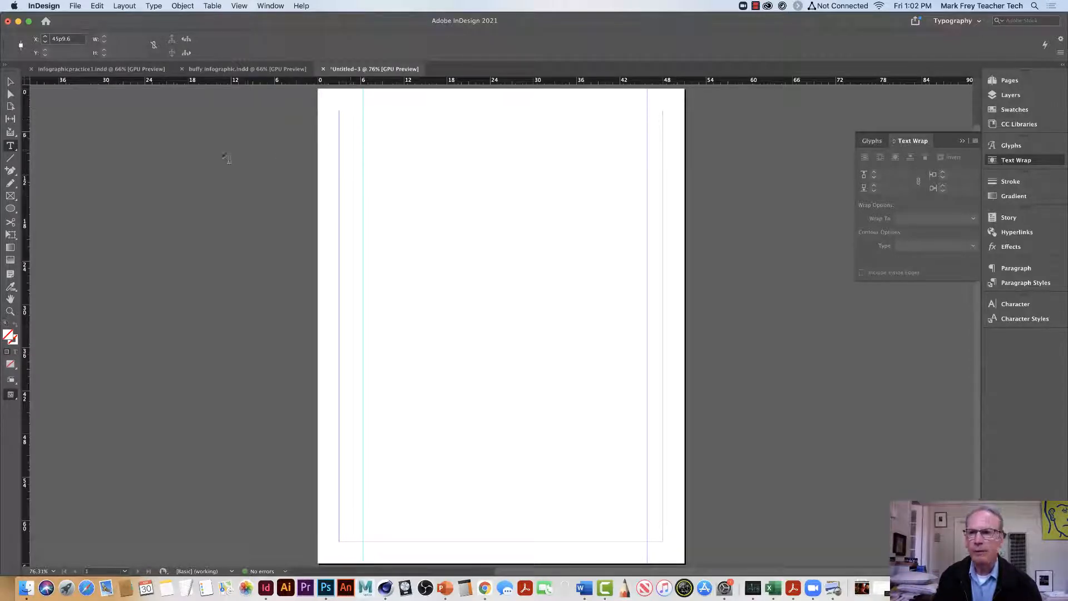
Step: Create a text frame about 42p9.6 wide and 6p6 high at the top margin, containing the title "Poem by me"
click(10, 148)
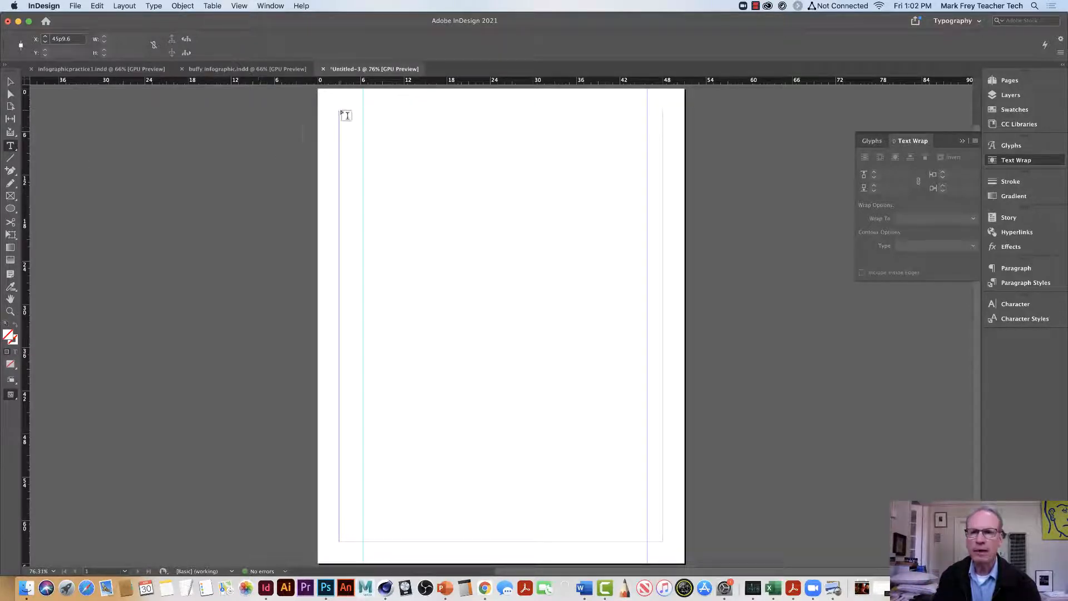
drag(341, 114, 646, 160)
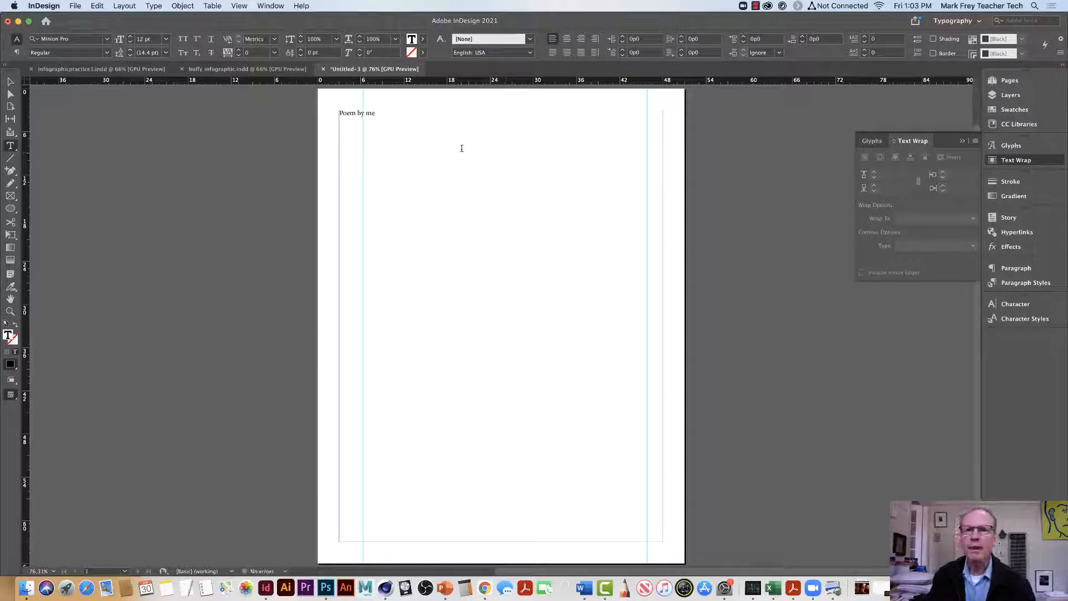
Step: Increase the font size of the whole "Poem by me" title to 69 pt
triple_click(382, 114)
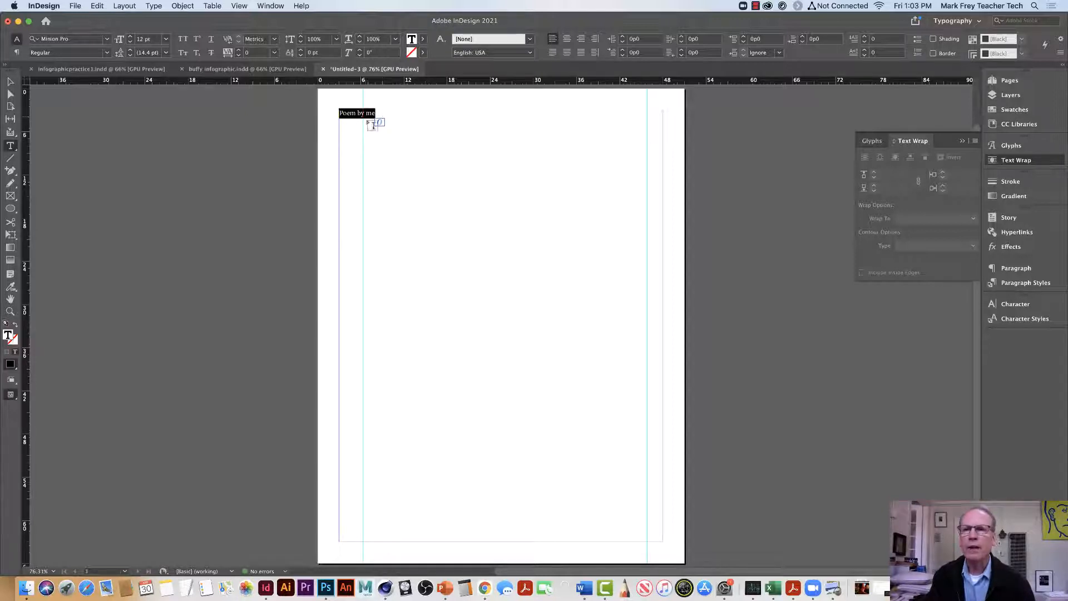
click(129, 37)
click(129, 37)
click(129, 37)
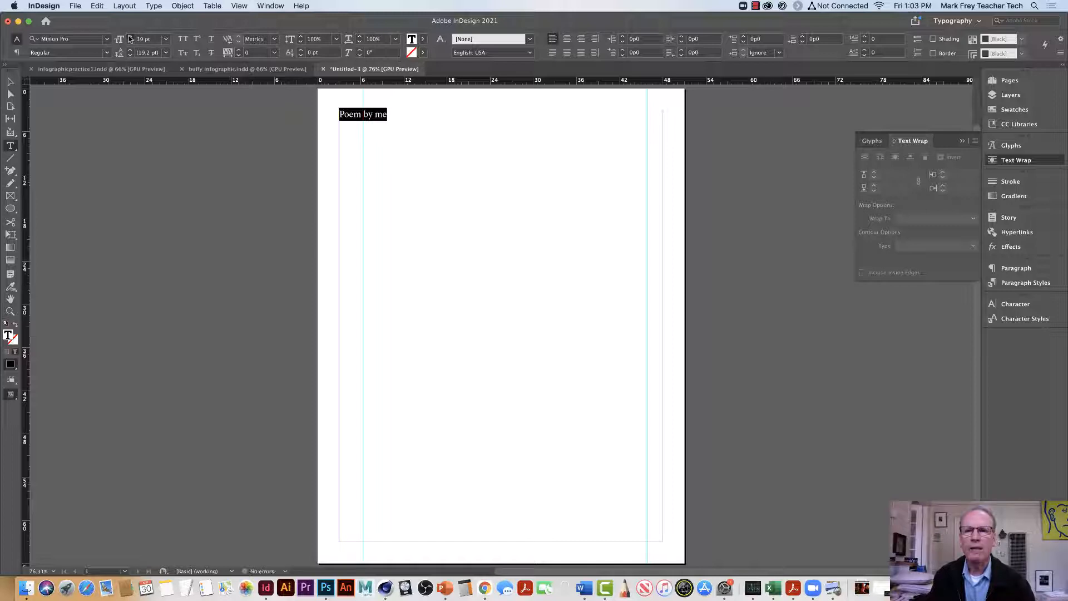
click(129, 38)
click(130, 38)
click(130, 37)
click(129, 38)
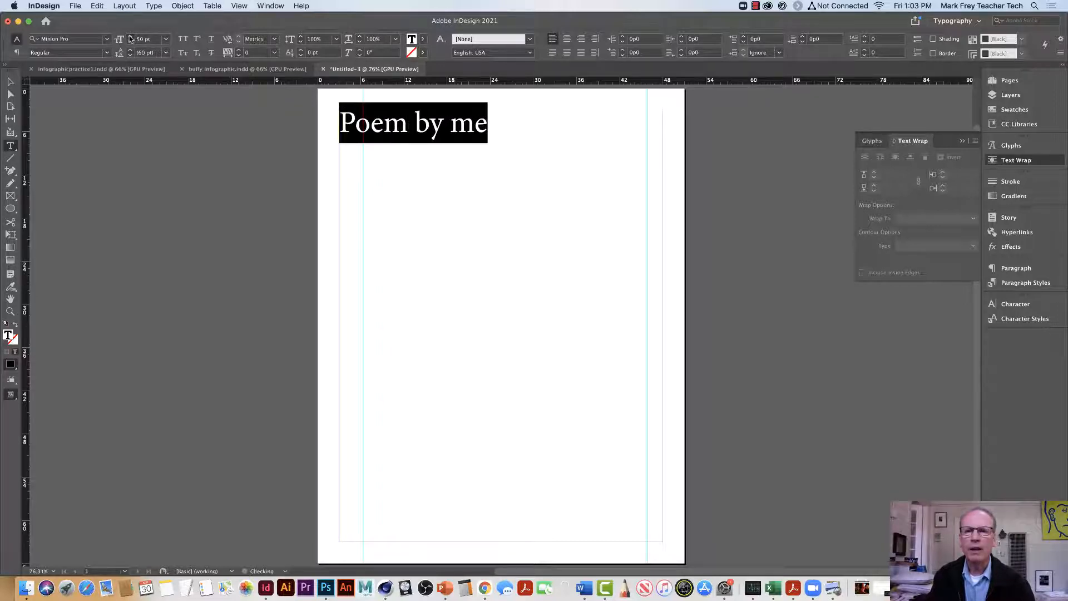
click(130, 38)
click(130, 37)
click(130, 37)
click(130, 37)
click(130, 38)
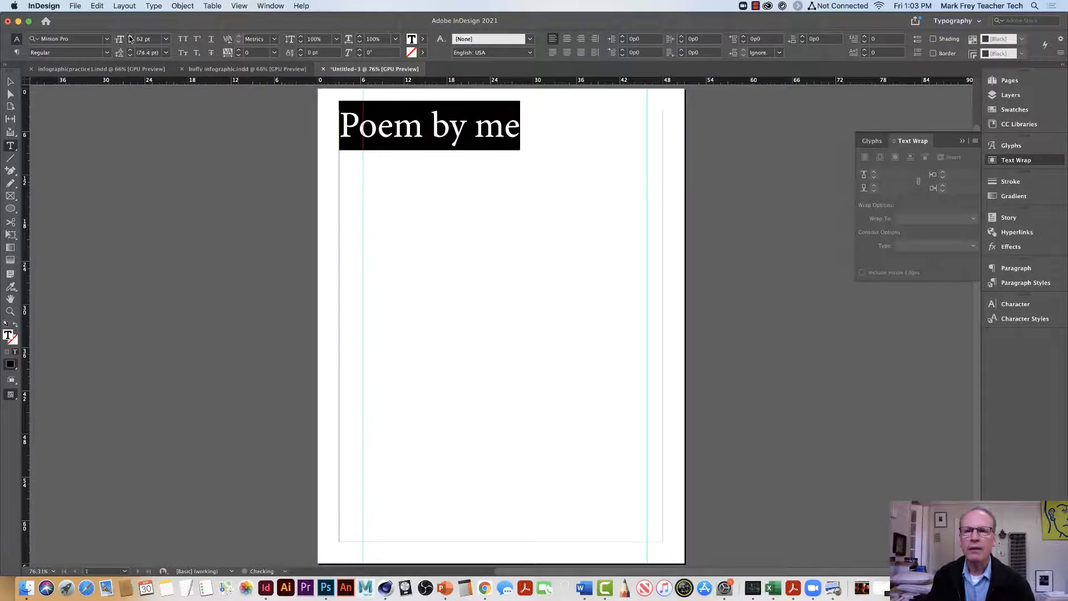
click(129, 37)
click(130, 38)
click(129, 38)
click(130, 37)
click(129, 37)
click(129, 37)
click(129, 37)
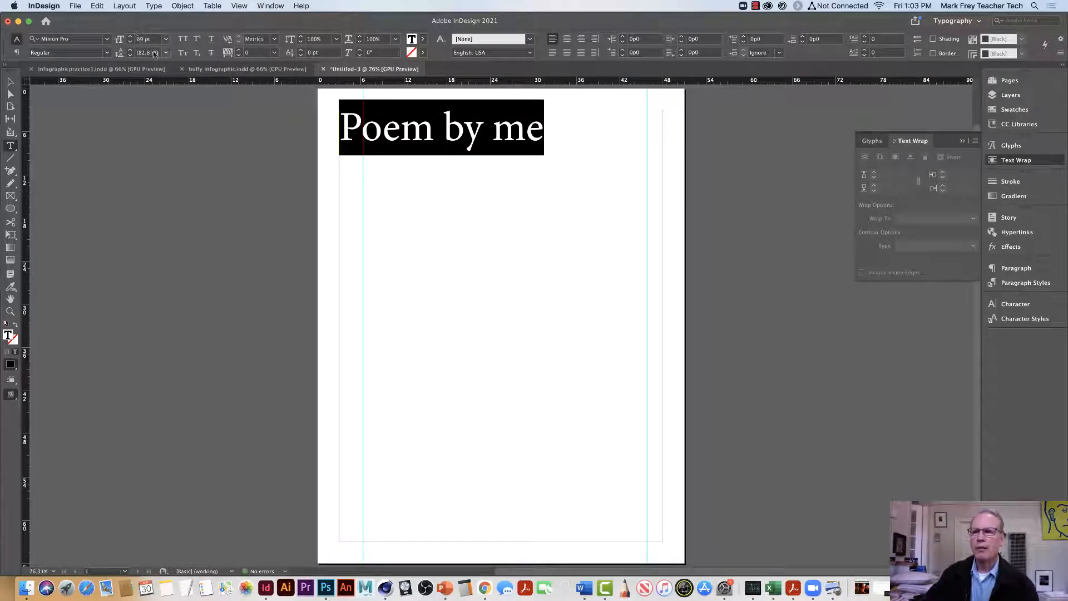
Step: Change the title's font to Krungthep
click(106, 40)
click(106, 41)
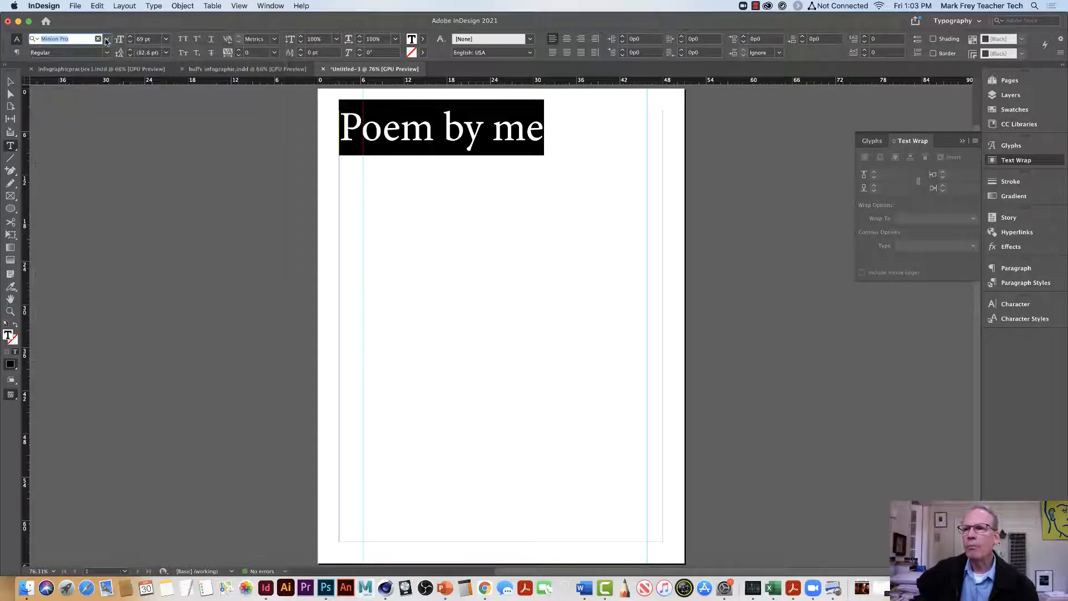
click(106, 41)
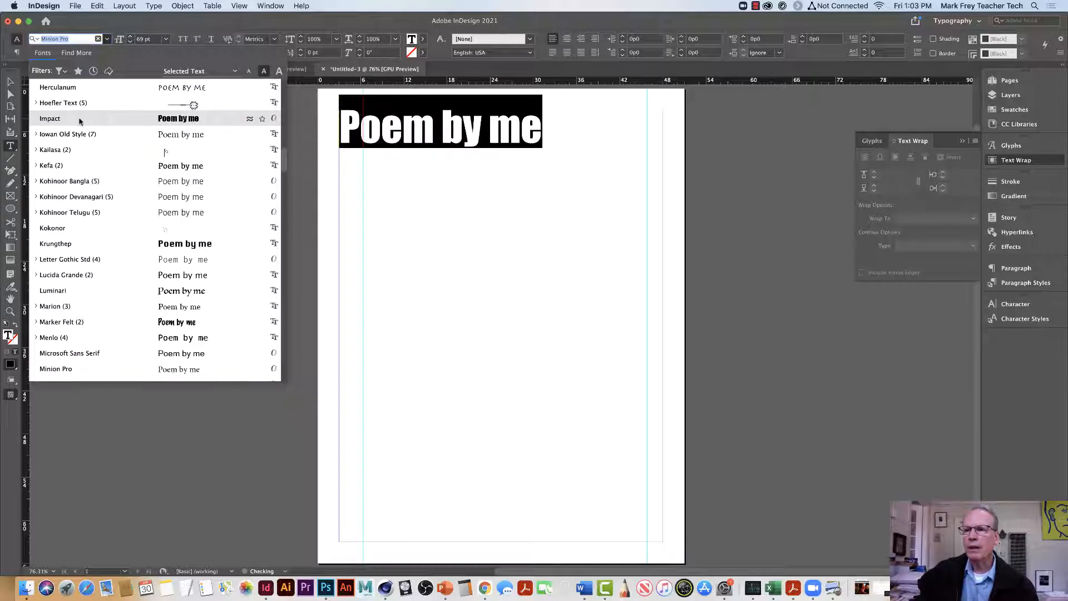
click(78, 244)
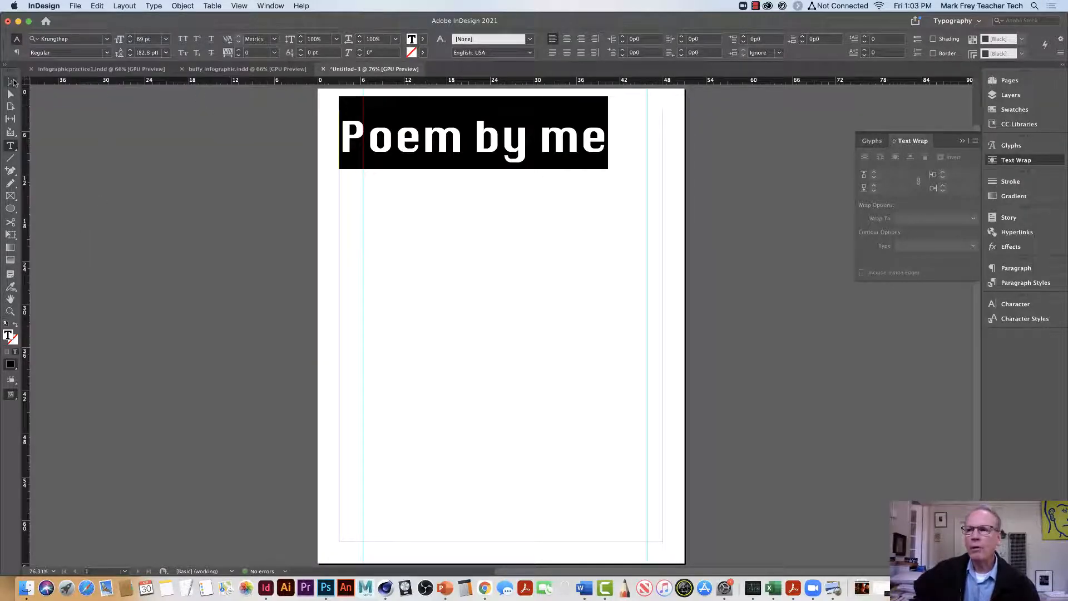
Step: Move the title frame horizontally to X 5p6, keeping it at the top of the page
click(11, 82)
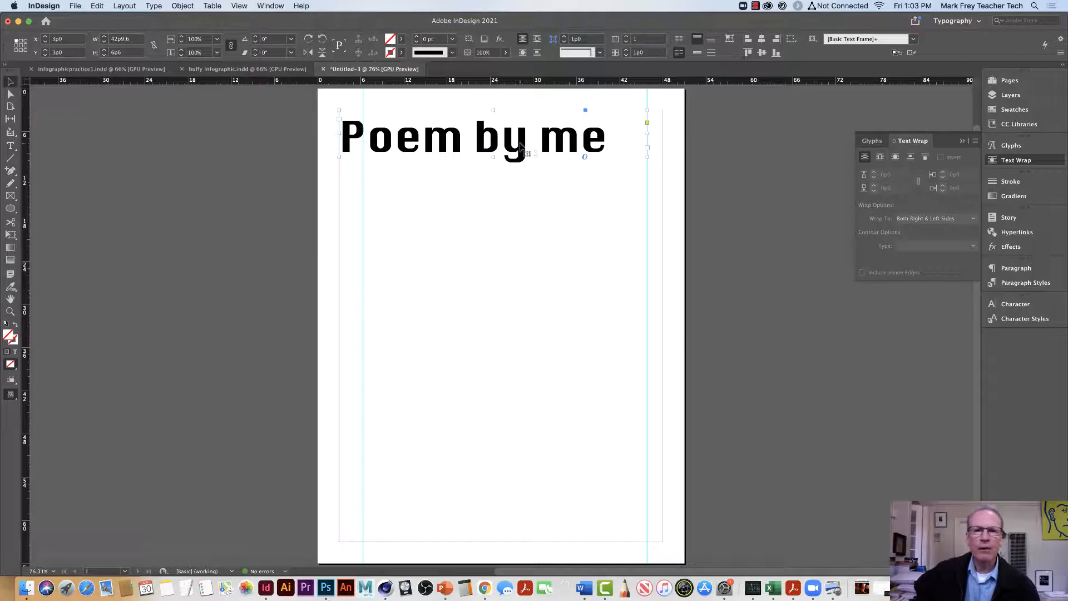
drag(519, 146, 533, 145)
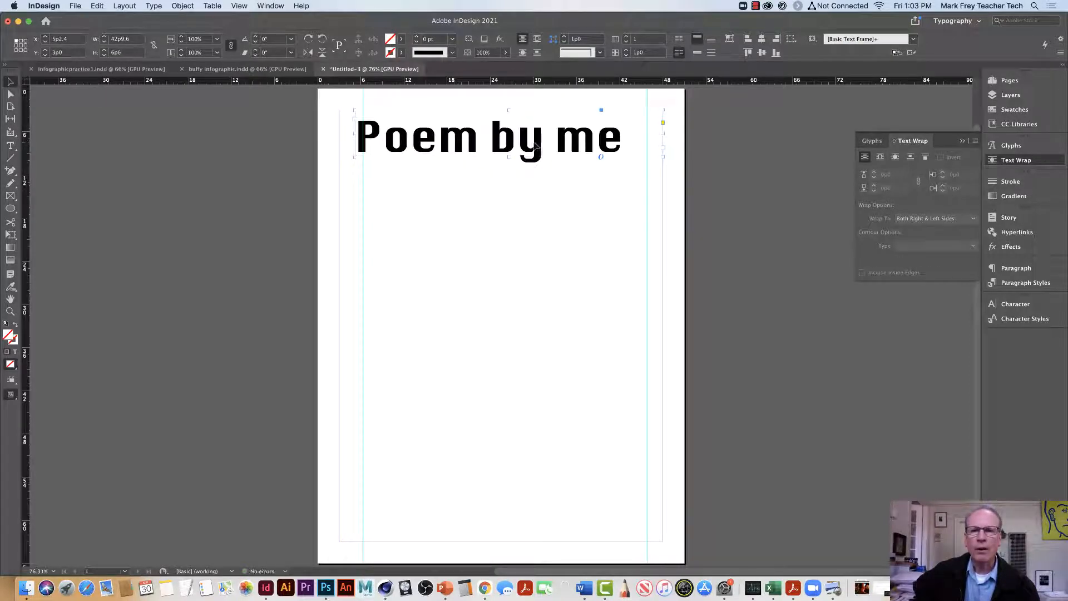
drag(536, 146, 539, 146)
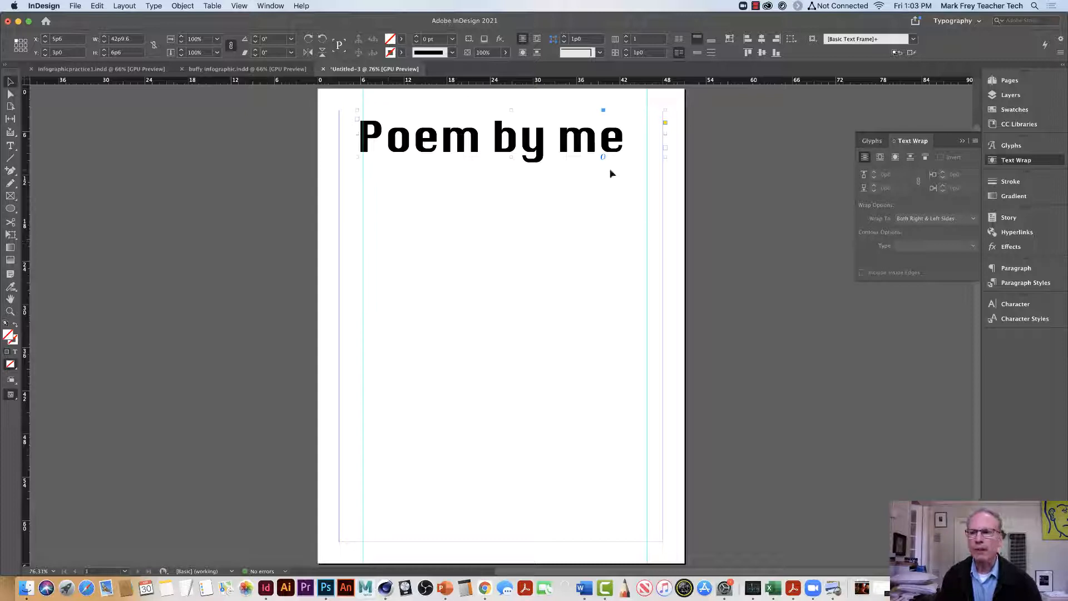
Step: Create a body text frame about 39p6 wide and 33p9.6 high between the vertical guides below the title and fill it with placeholder text
click(12, 147)
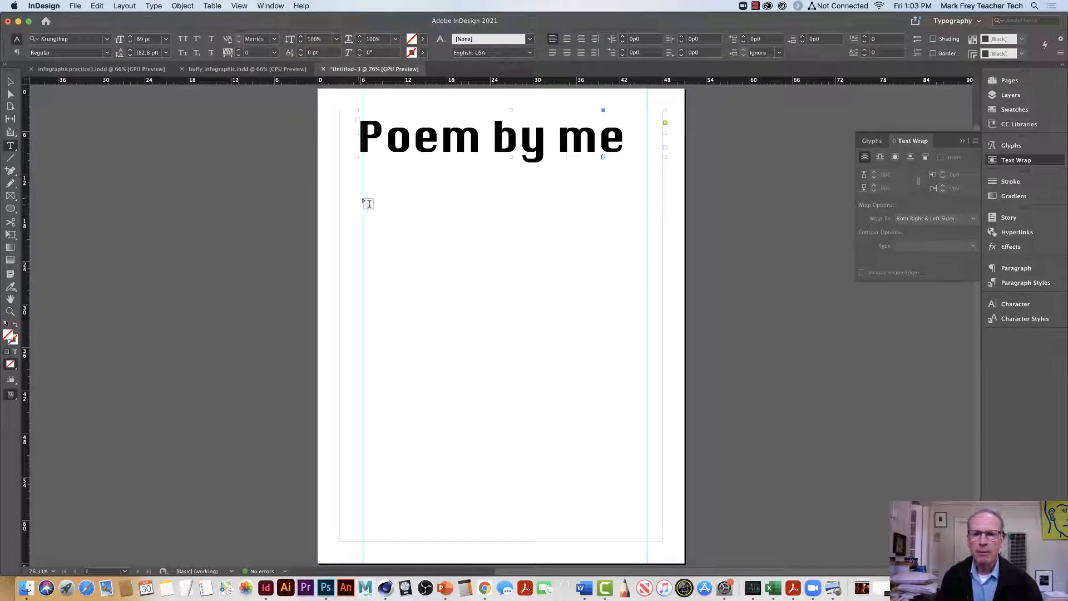
drag(363, 198, 652, 443)
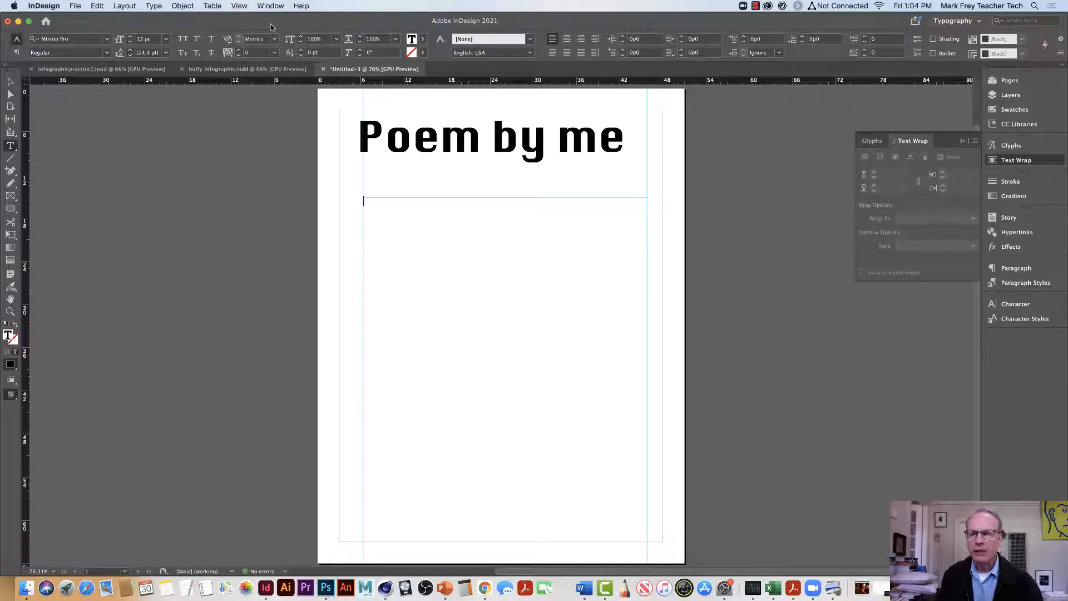
click(153, 7)
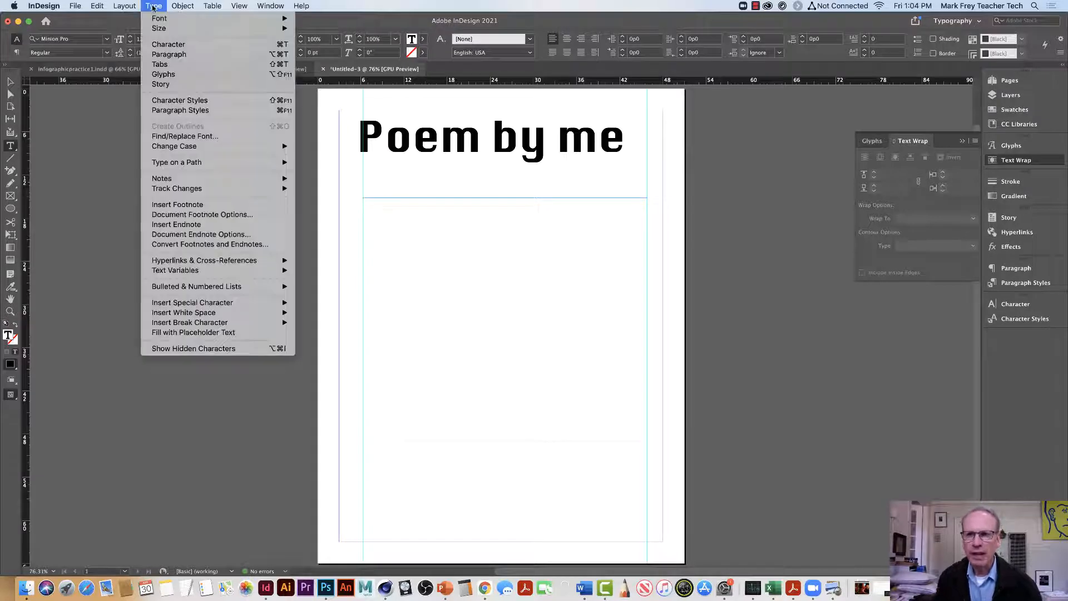
click(211, 335)
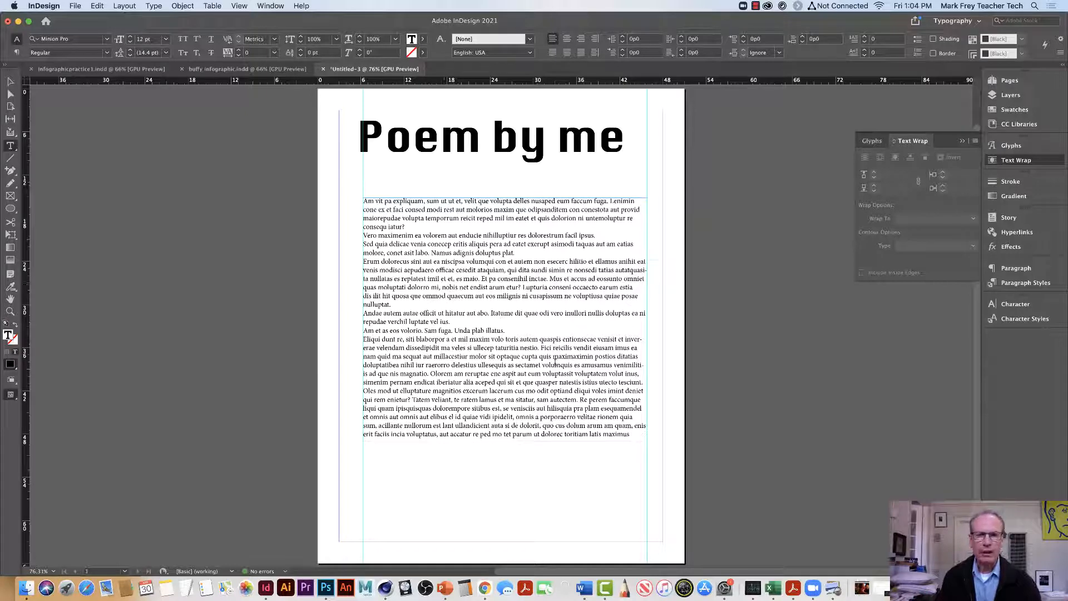
Step: Move the body text frame up to Y 11p10.8, just below the title, and shift the title slightly right to align with the left guide
drag(635, 435, 474, 286)
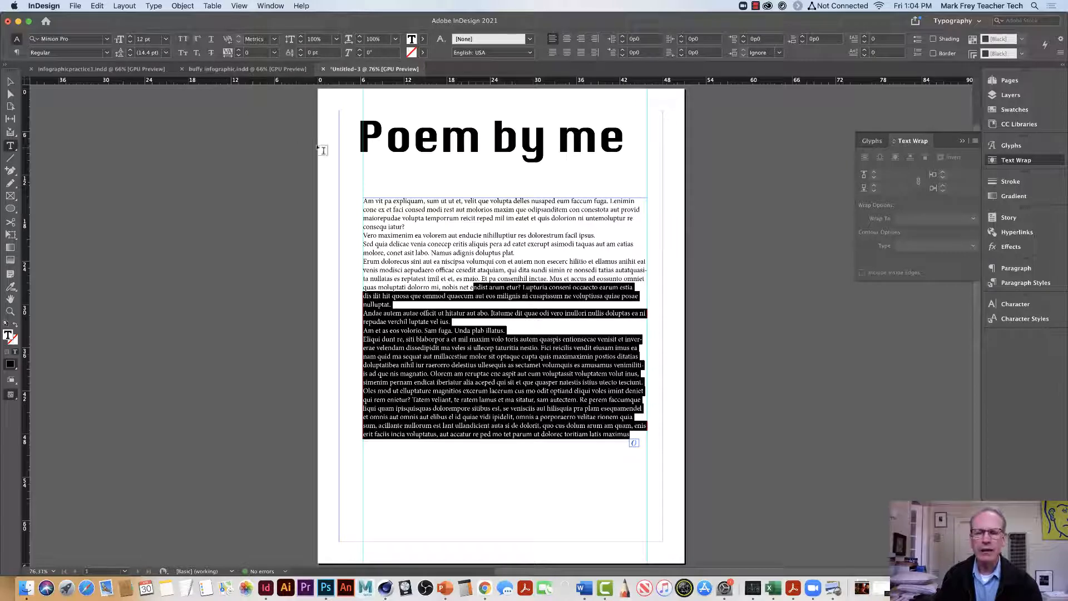
click(10, 81)
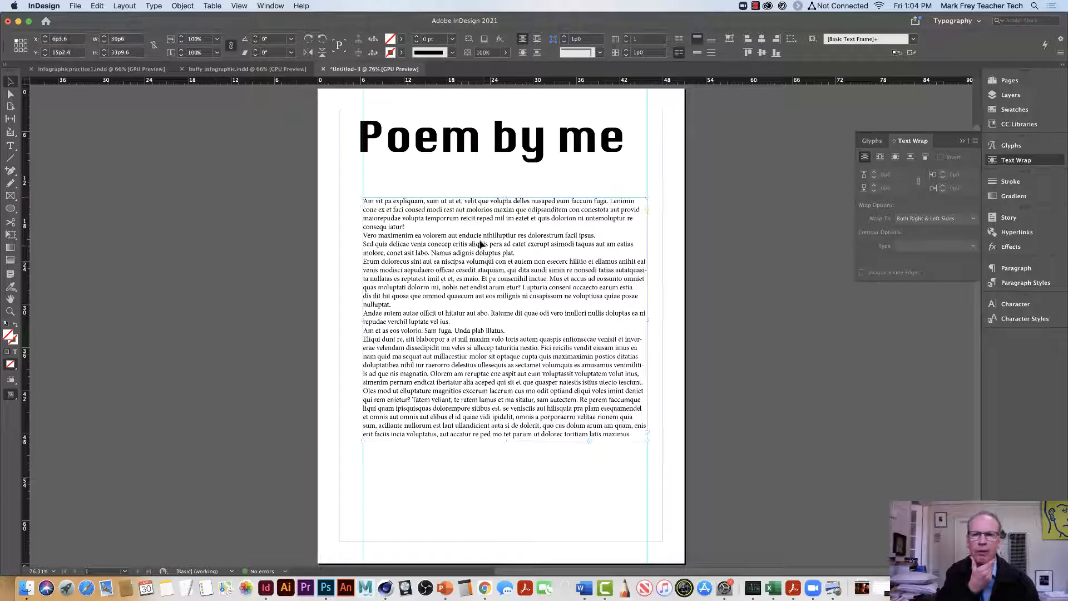
drag(481, 245, 478, 220)
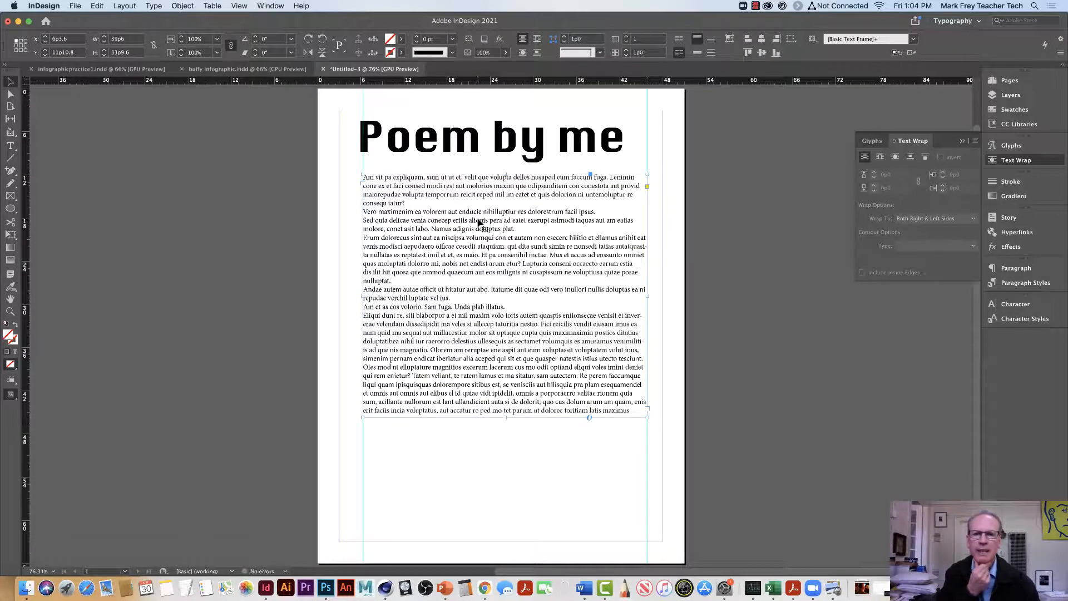
click(497, 146)
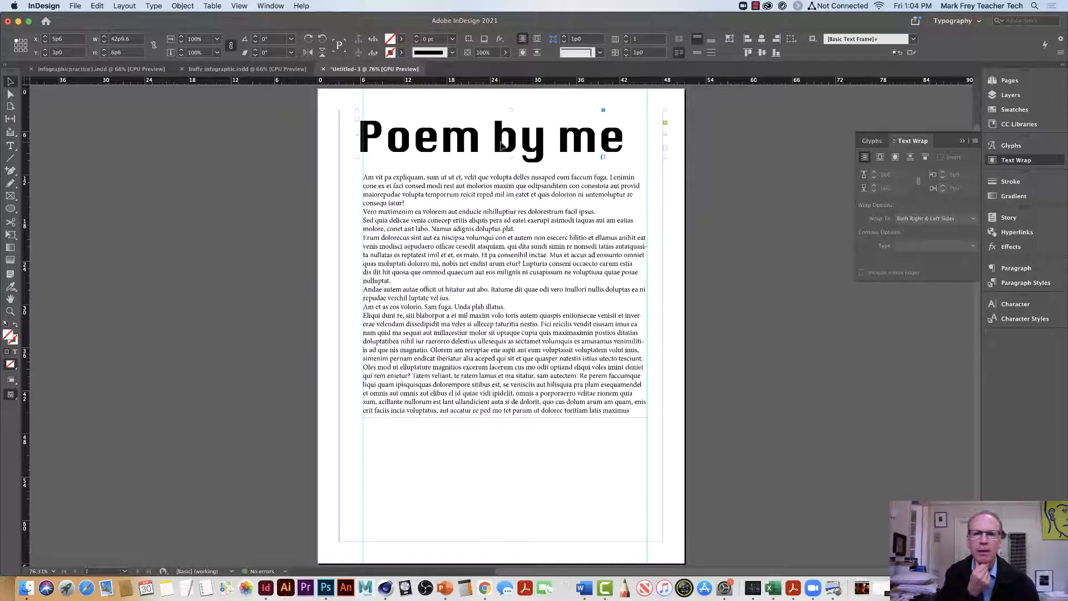
drag(501, 146, 504, 146)
click(477, 233)
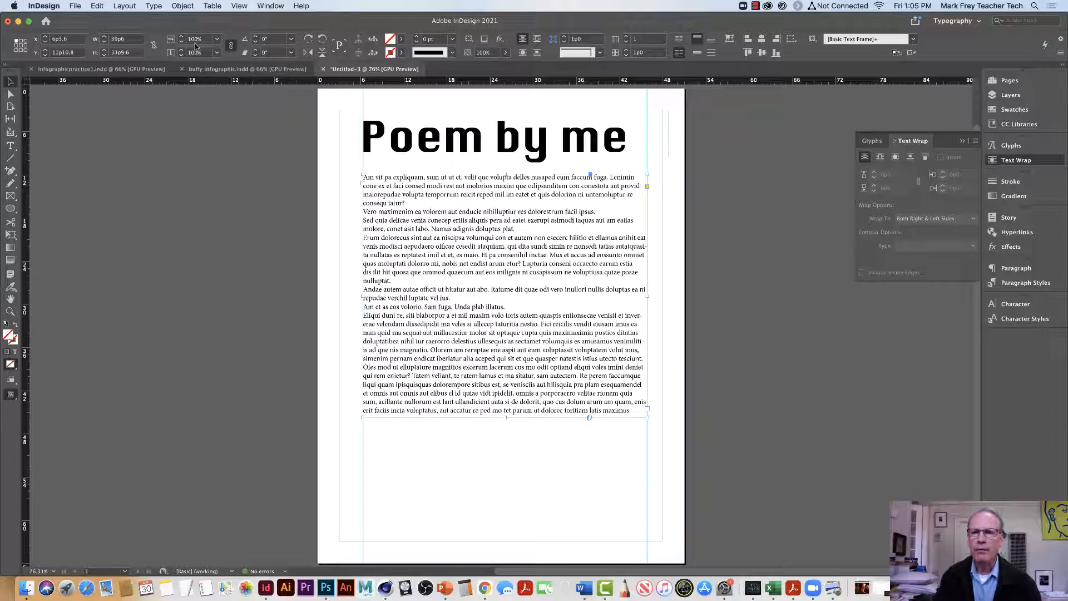
Step: Place the cat image transpbuff.jpg at full size and move it over the middle of the body text
click(74, 6)
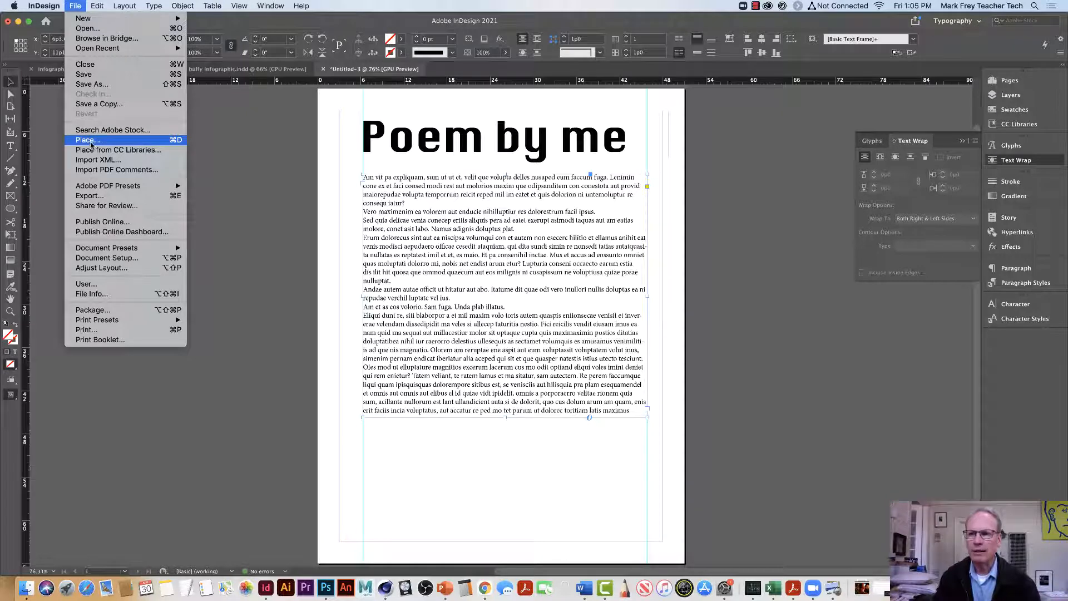
click(89, 140)
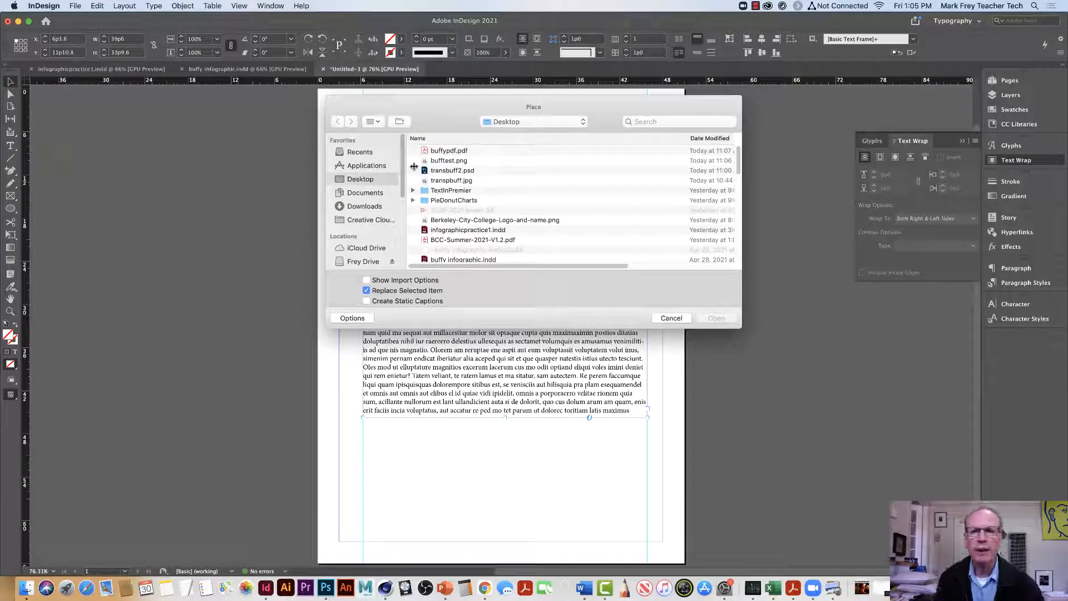
click(450, 181)
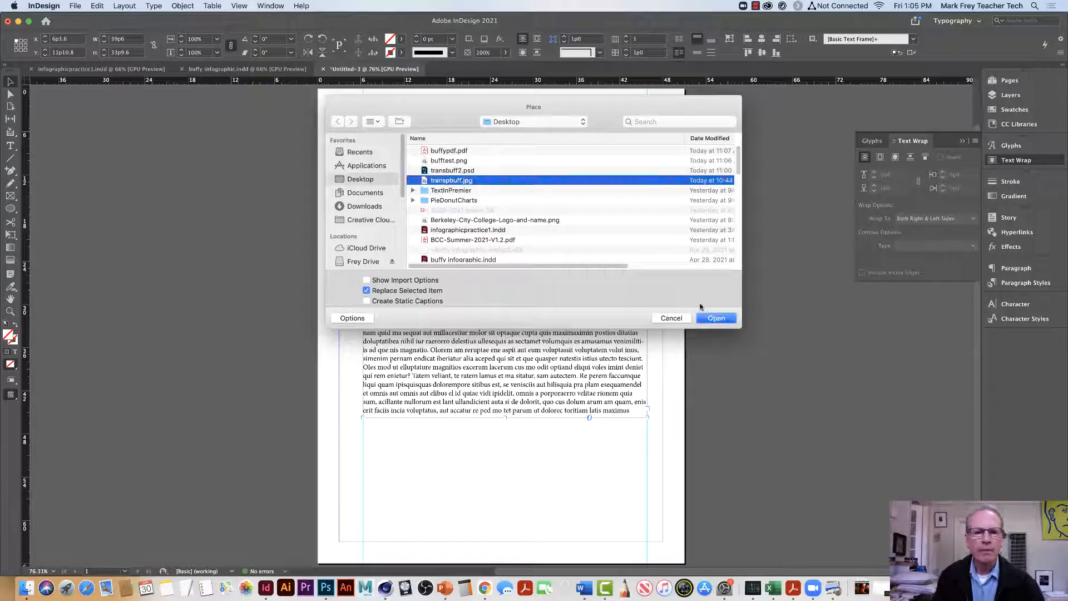
click(716, 318)
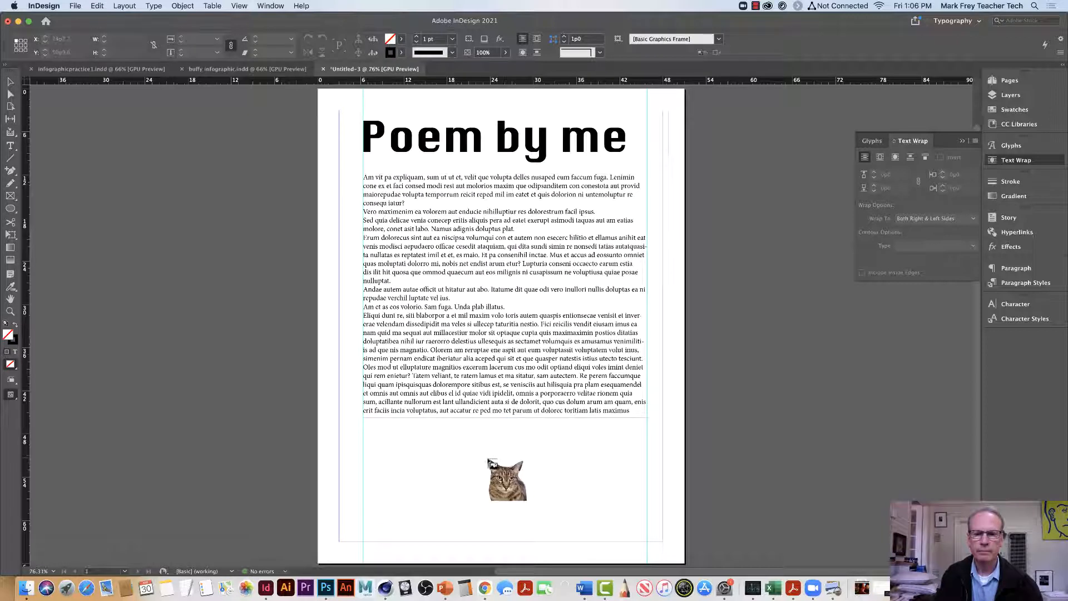
click(478, 465)
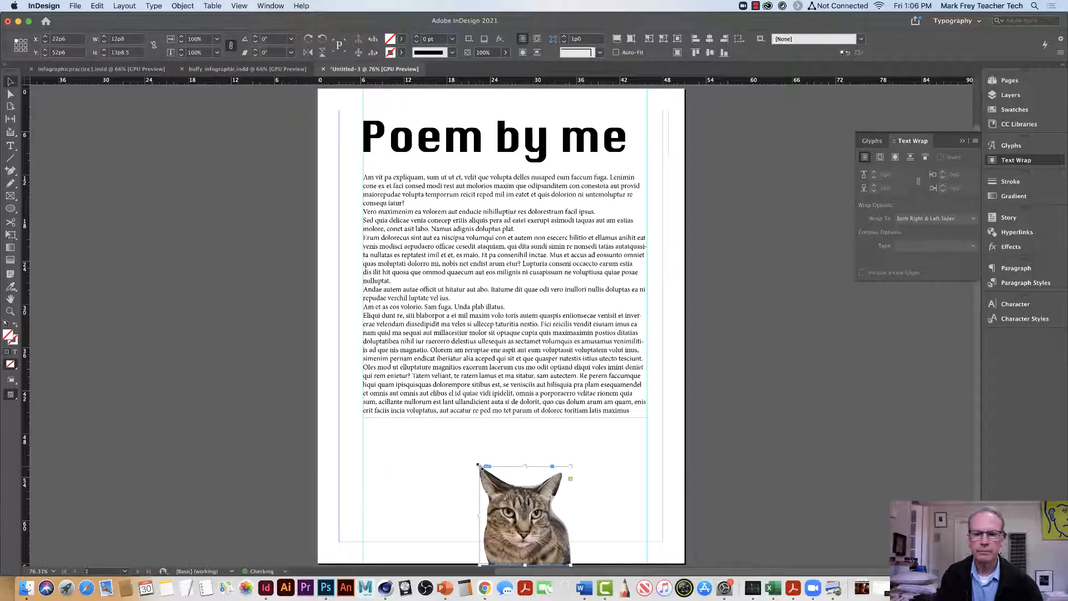
drag(516, 503, 492, 289)
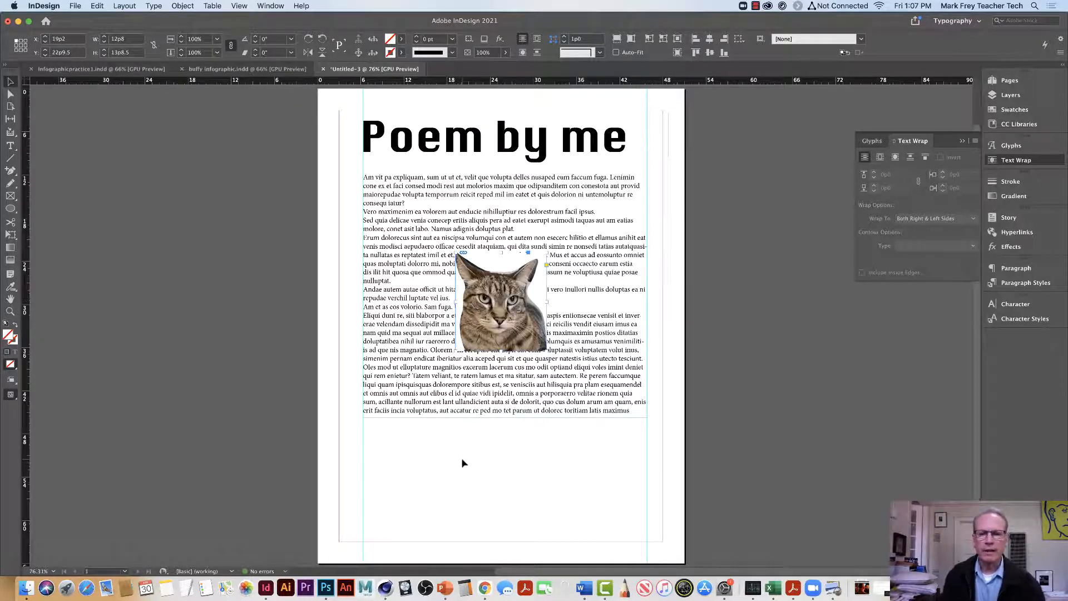
drag(495, 321, 500, 296)
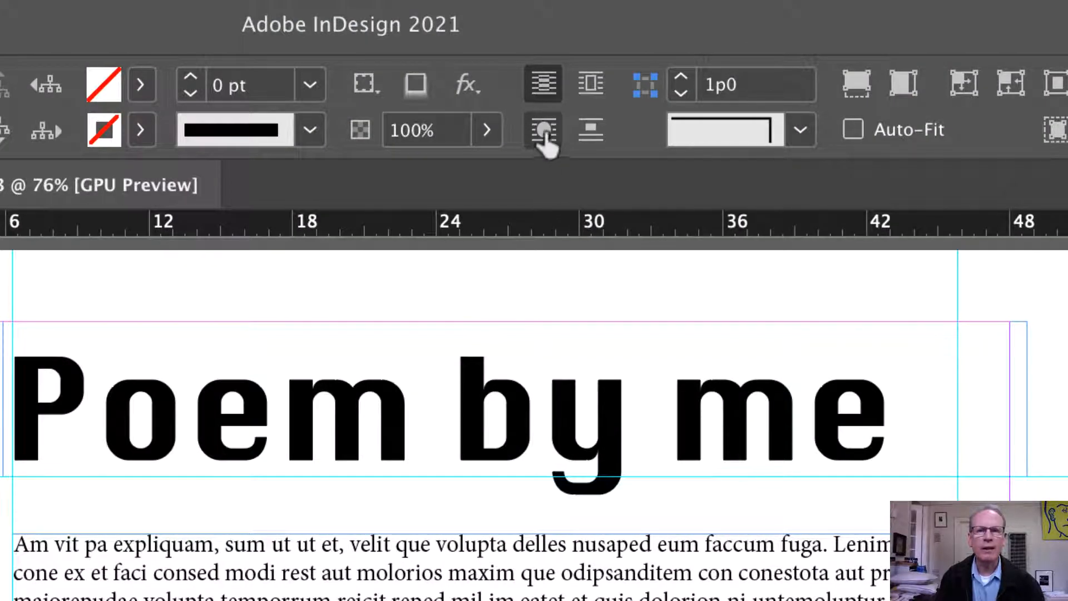
Step: Wrap the body text around the cat image's object shape with a wrap offset of 0p11
click(544, 134)
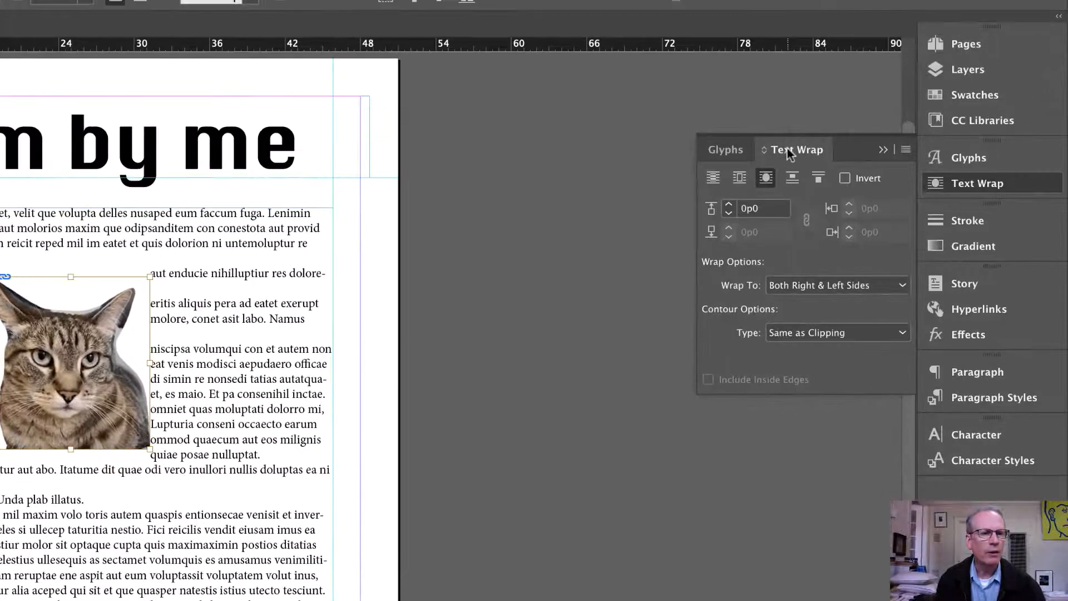
click(728, 204)
click(729, 204)
click(728, 205)
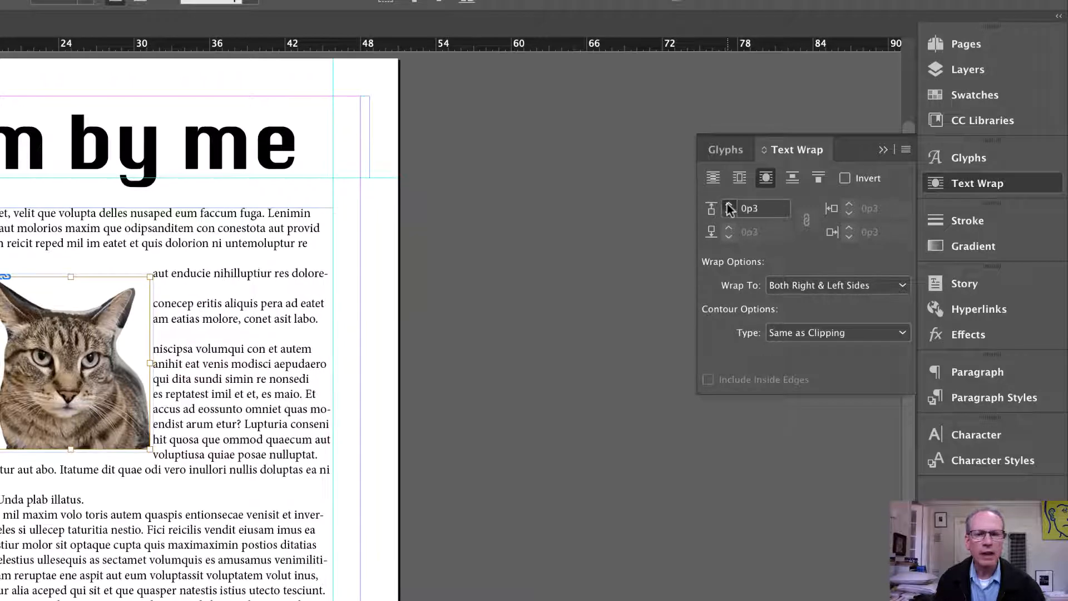
click(729, 204)
click(728, 204)
click(729, 204)
click(728, 205)
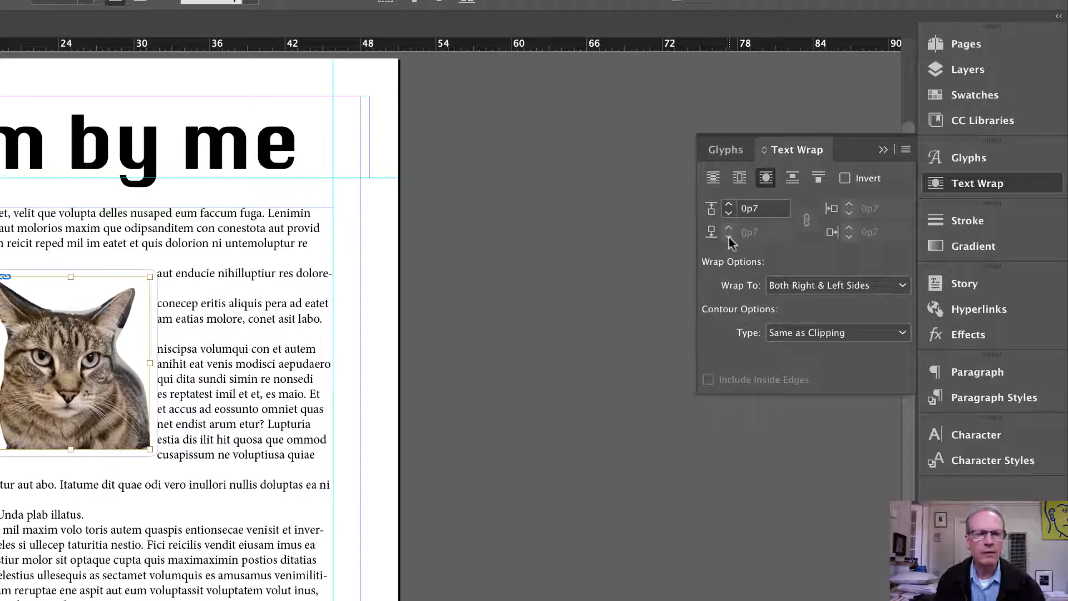
click(728, 204)
click(728, 204)
click(728, 204)
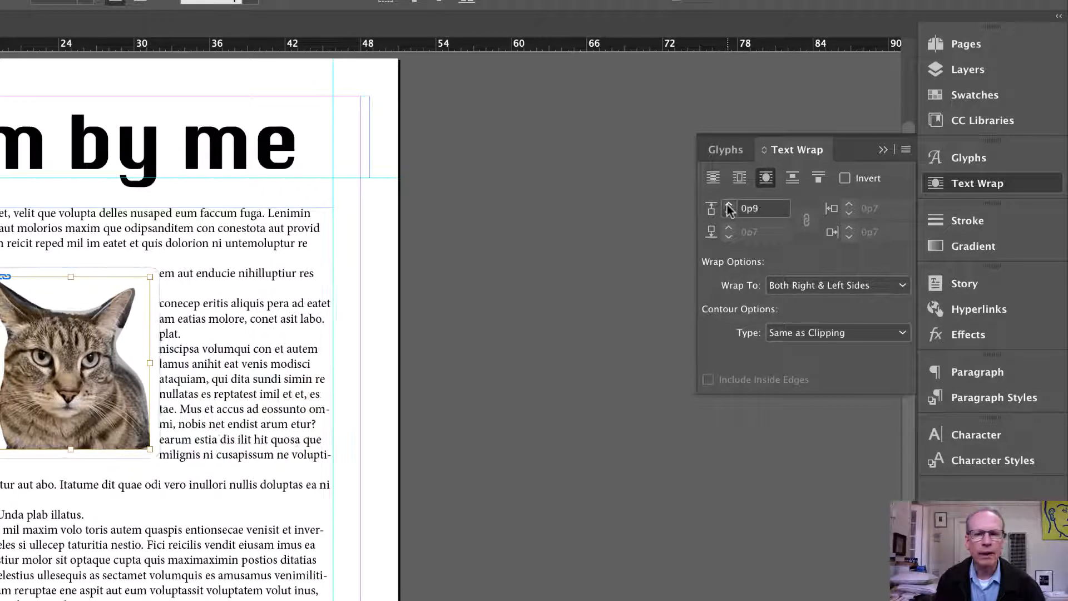
click(728, 204)
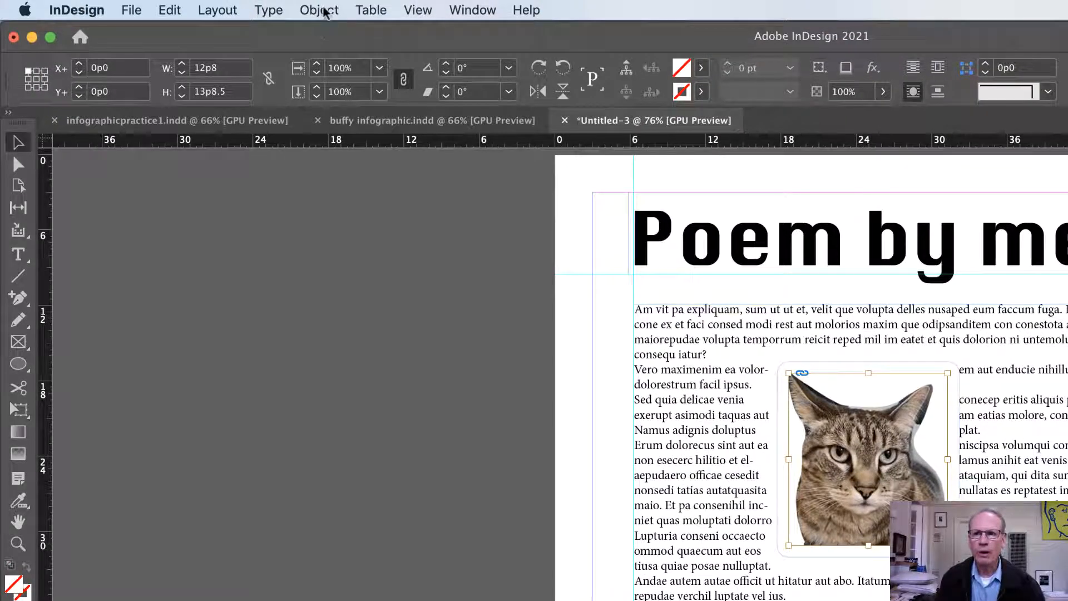
Step: Apply a clipping path of type Detect Edges to the cat image, with a slightly lowered threshold
click(319, 10)
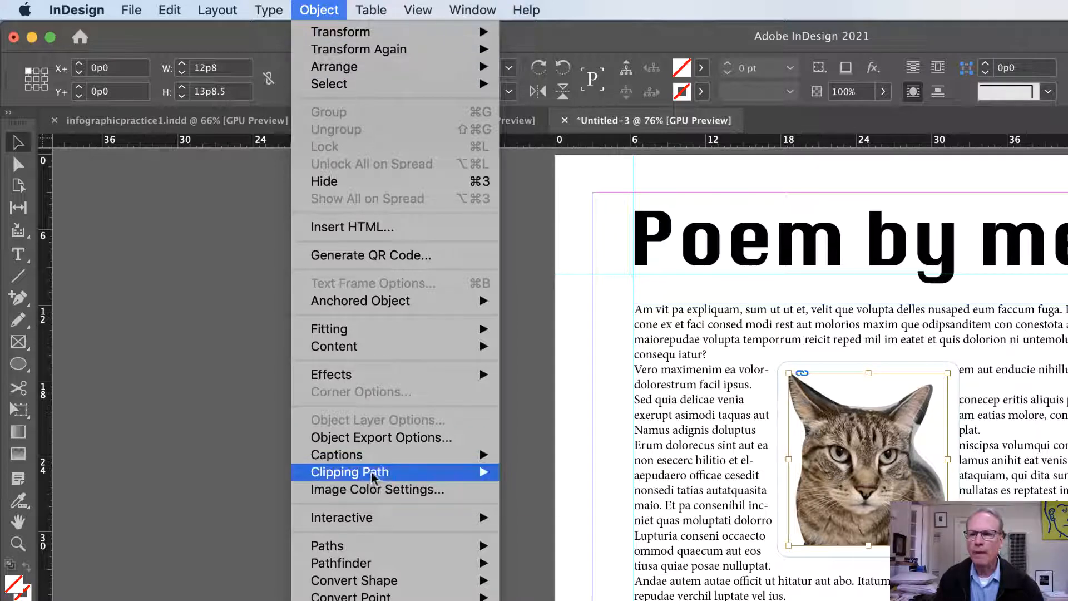
mouse_move(372, 474)
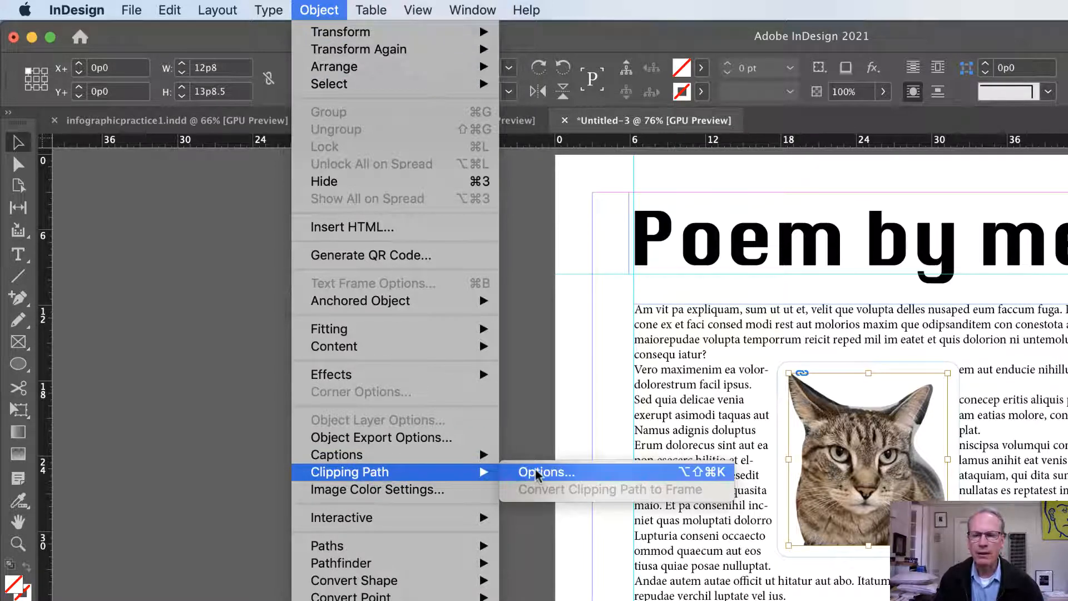
click(596, 474)
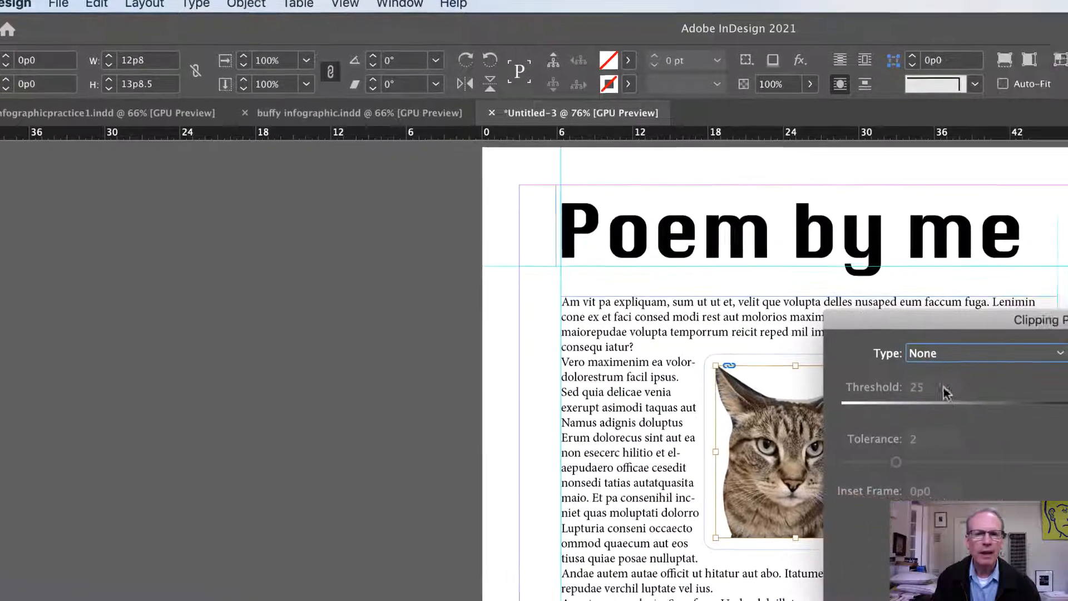
click(1059, 354)
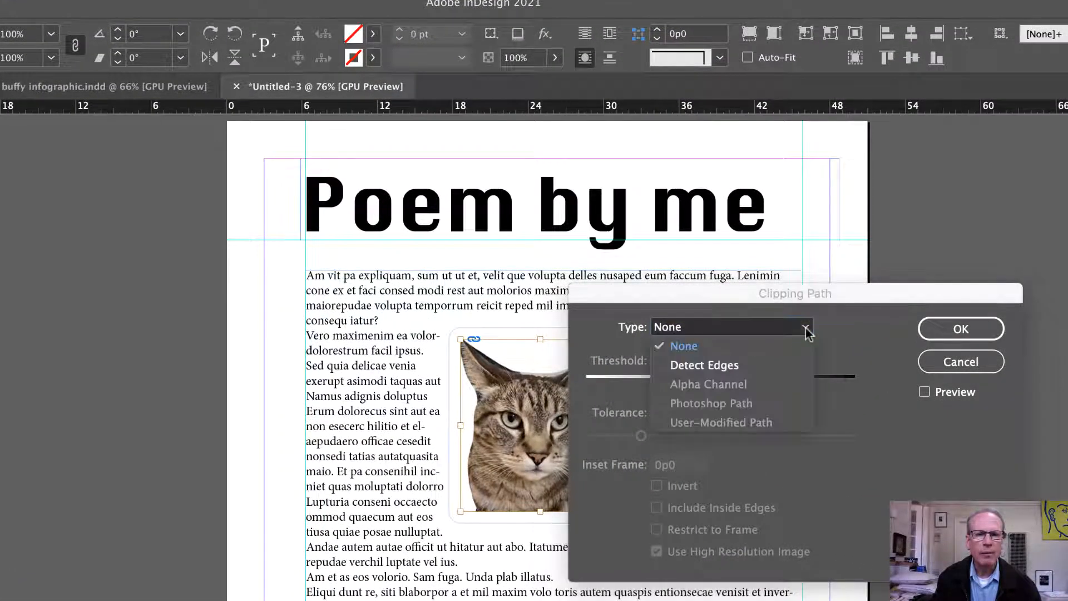
click(686, 365)
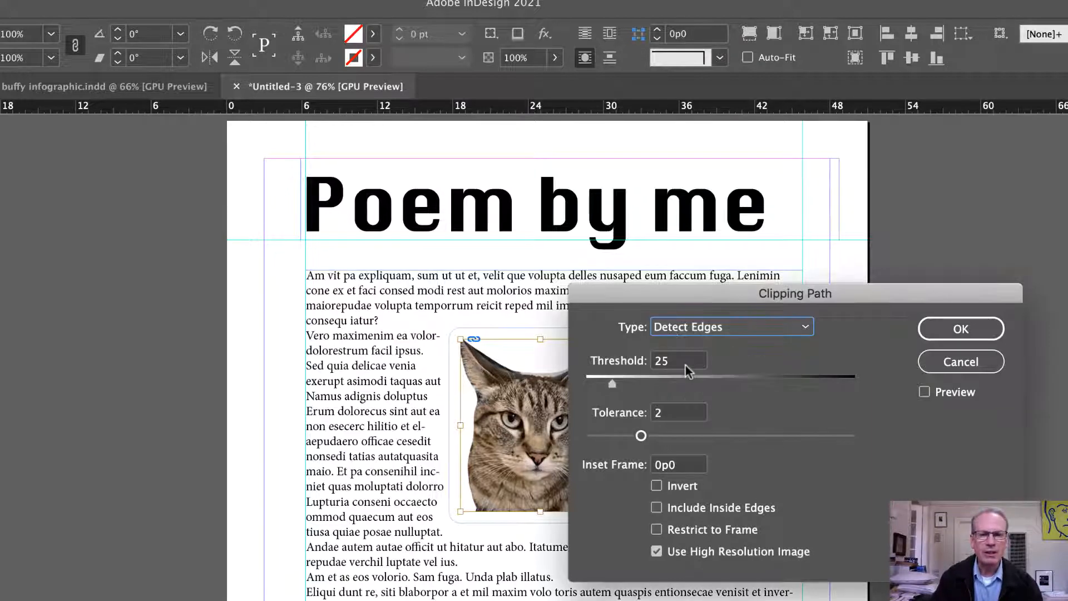
drag(613, 382, 610, 383)
click(943, 333)
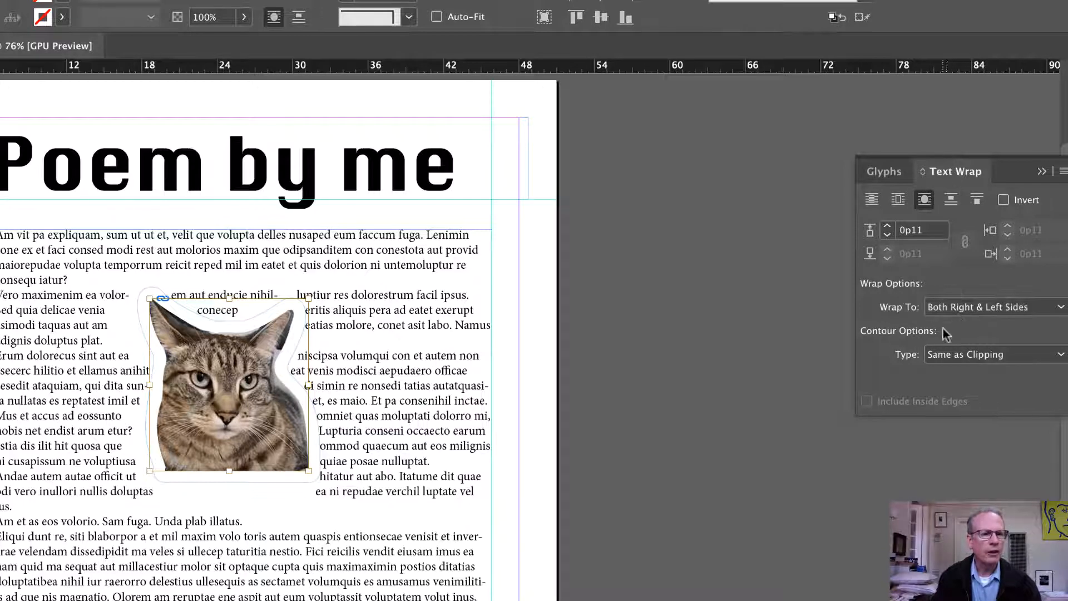
Step: Try the Same as Clipping and Bounding Box contour types for the cat image's text wrap
click(1050, 358)
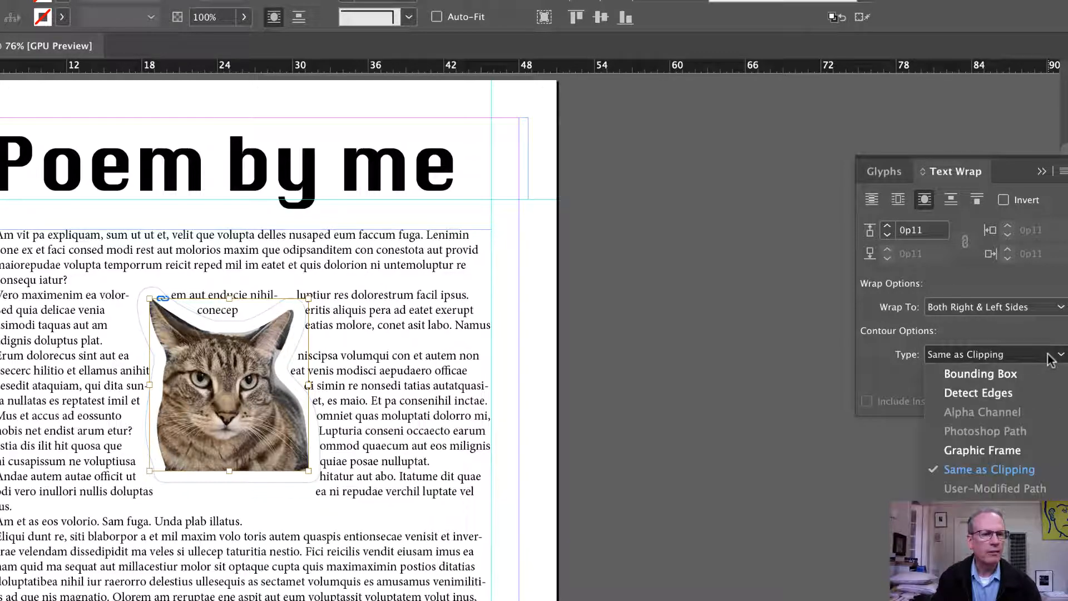
click(971, 469)
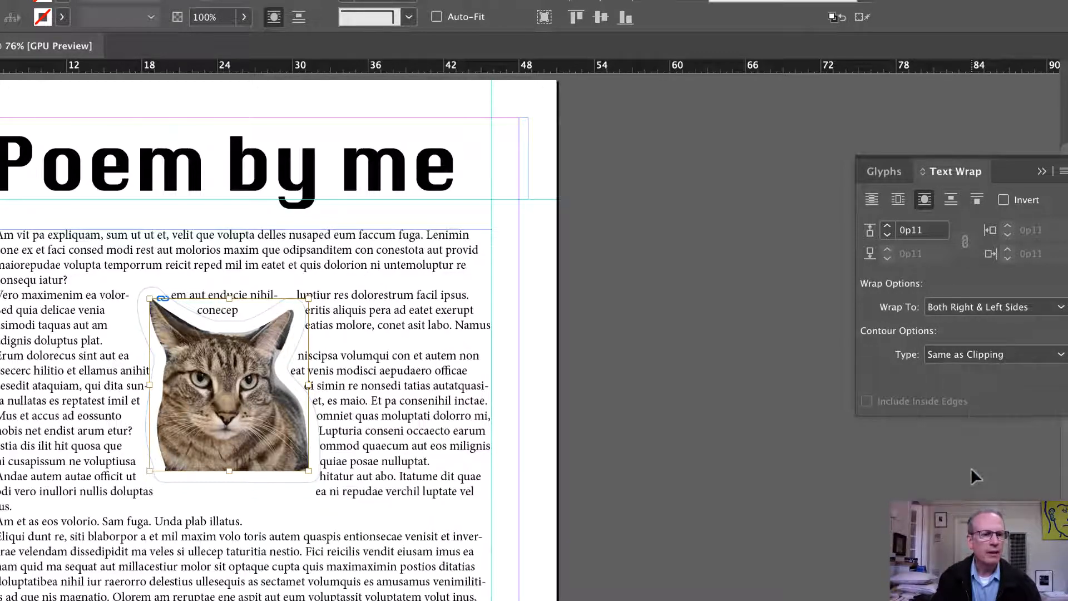
click(1060, 356)
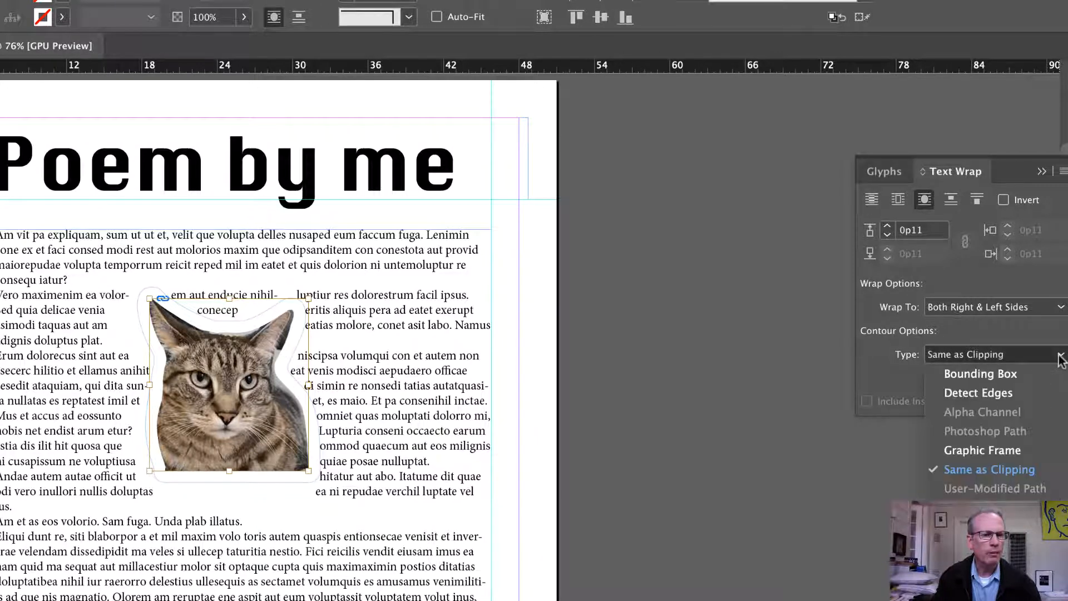
click(1001, 375)
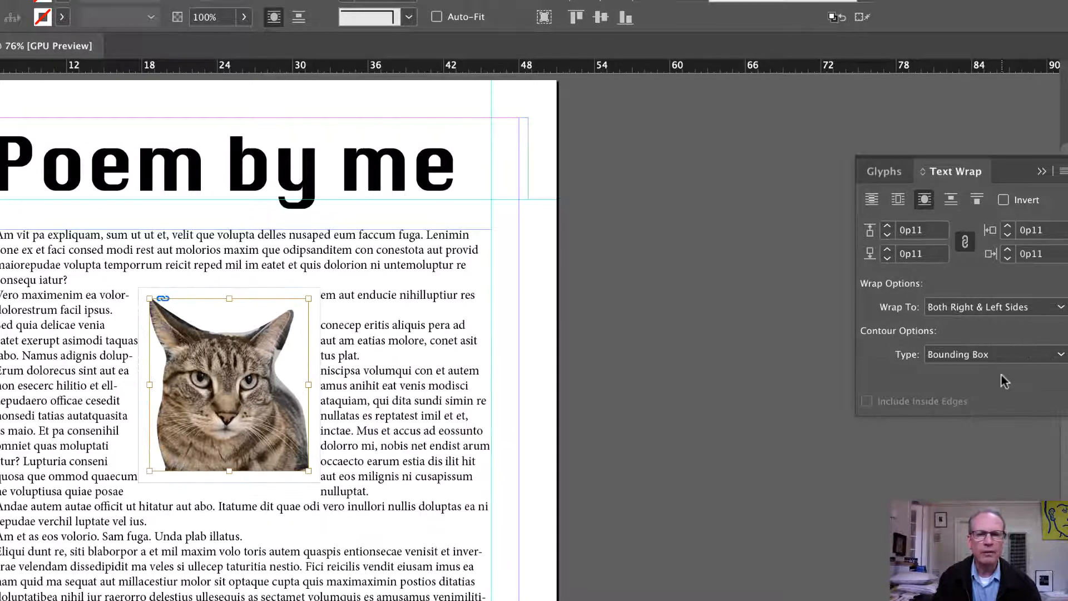
Step: Set the cat image's wrap contour type to Detect Edges and move the image to the left margin at X 3p0, Y 17p0
click(1022, 355)
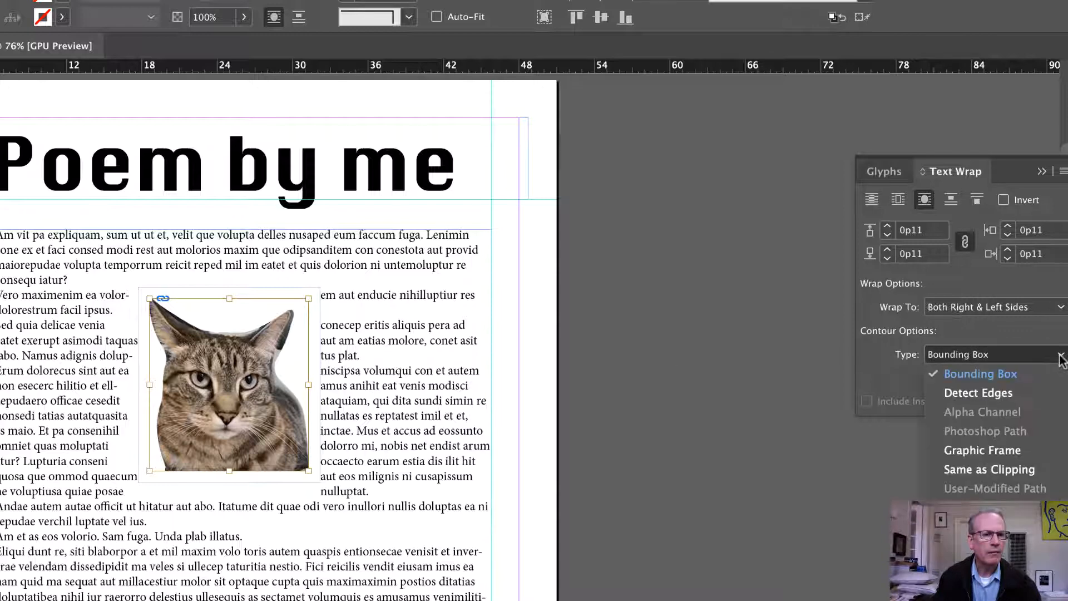
click(974, 393)
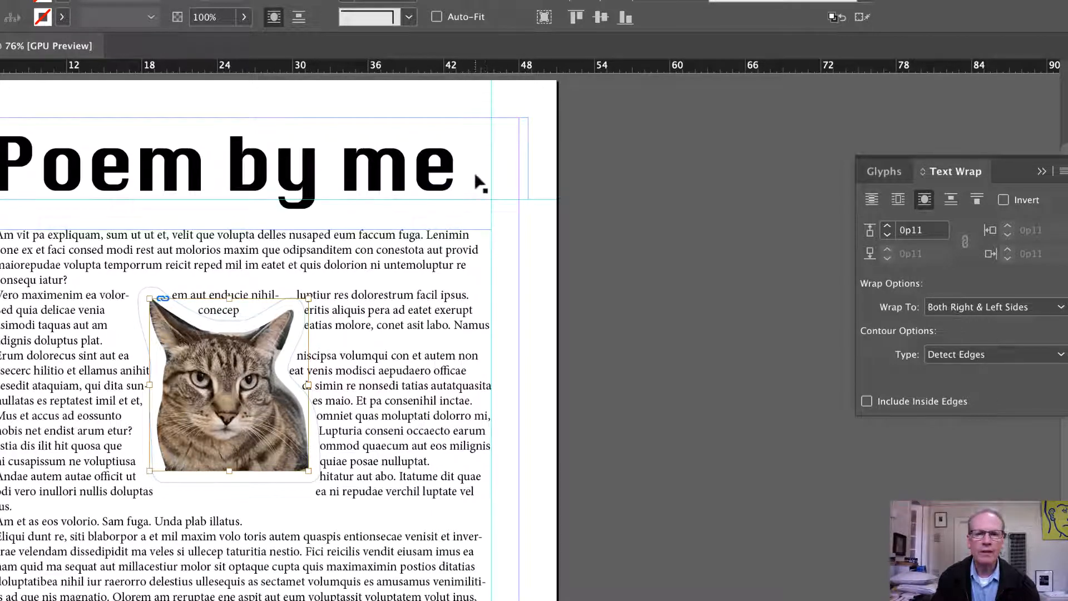
click(526, 247)
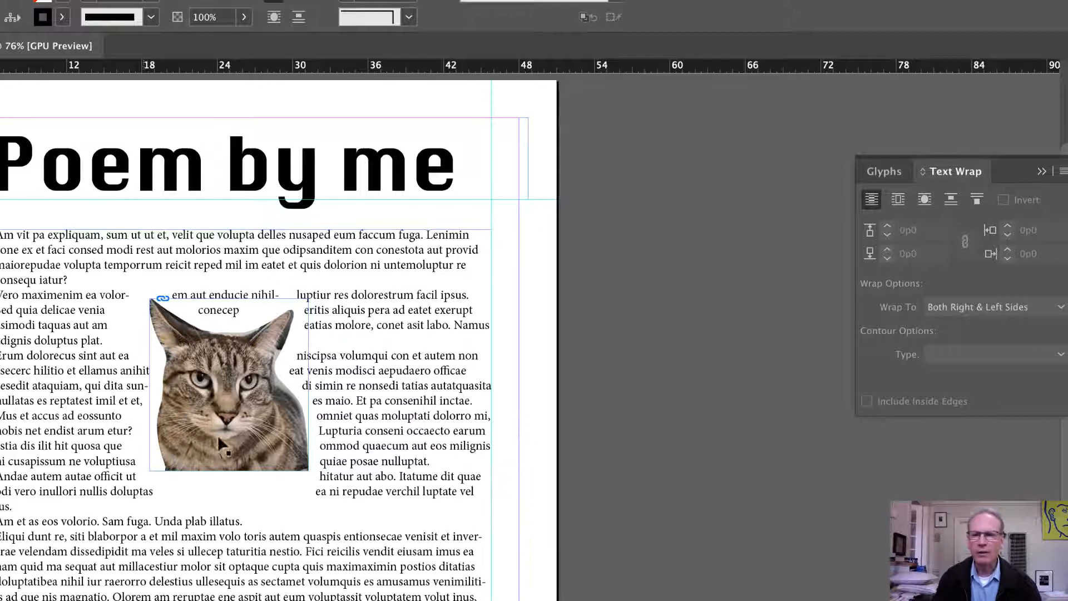
drag(238, 435, 41, 425)
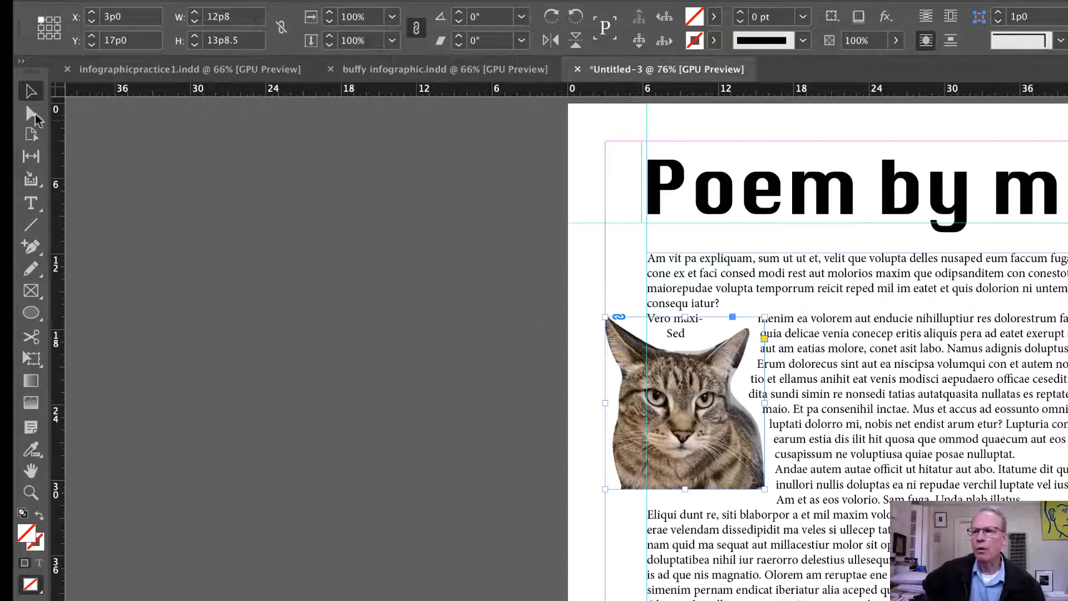
Step: Reshape the body text frame by moving only its upper-right corner point inward and down, so its top and right edges slant
click(31, 114)
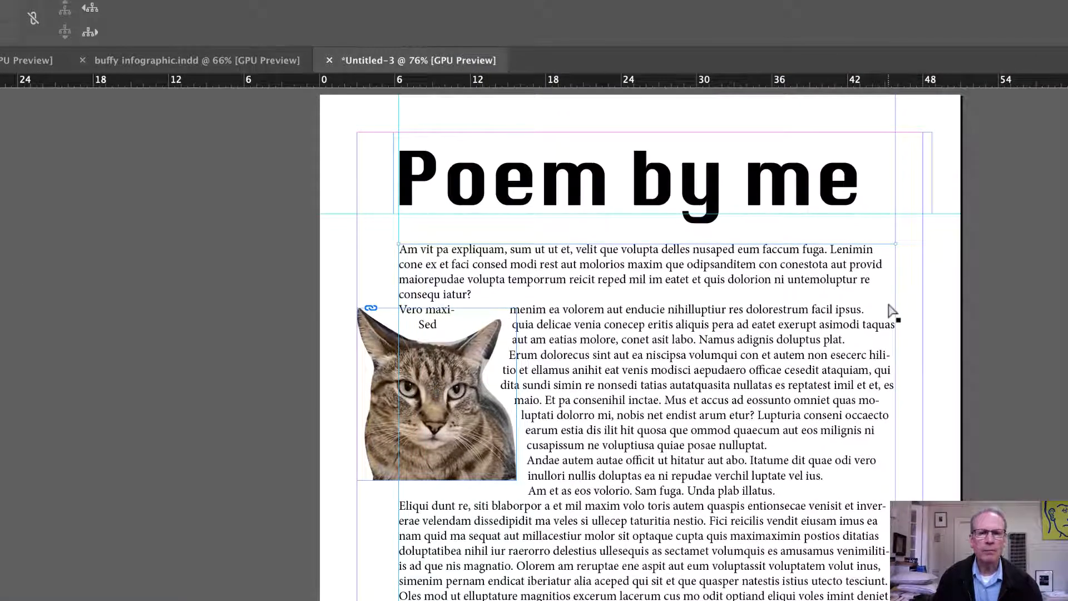
drag(895, 245, 883, 253)
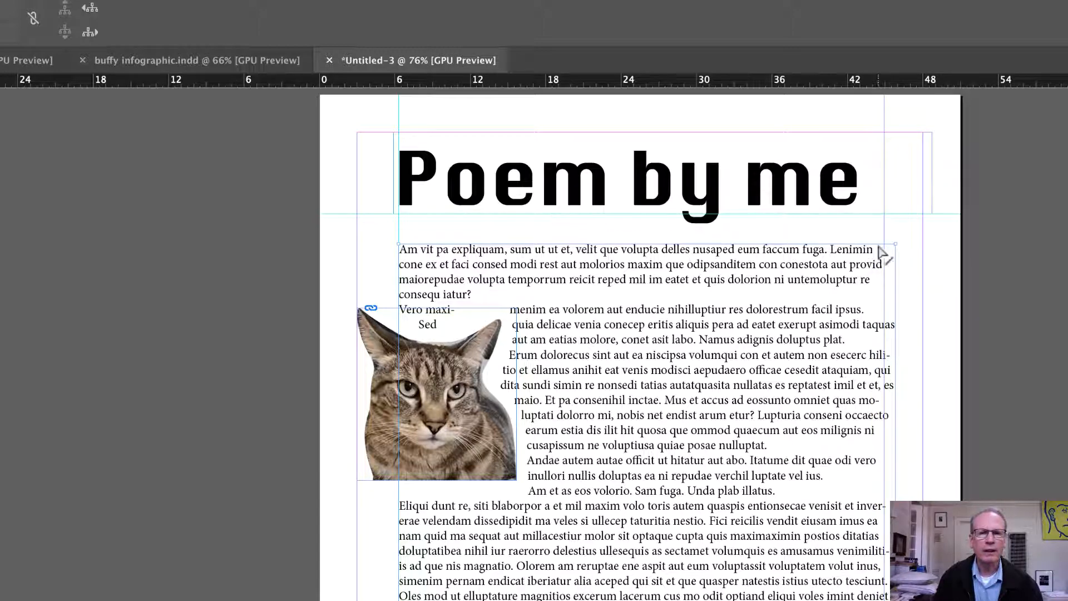
drag(882, 258, 794, 277)
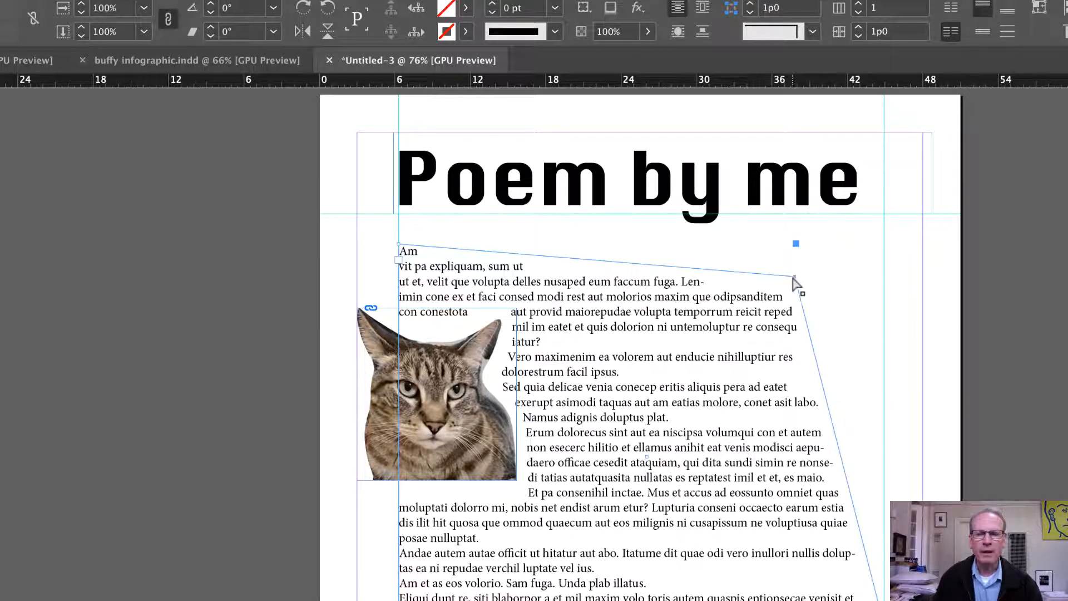